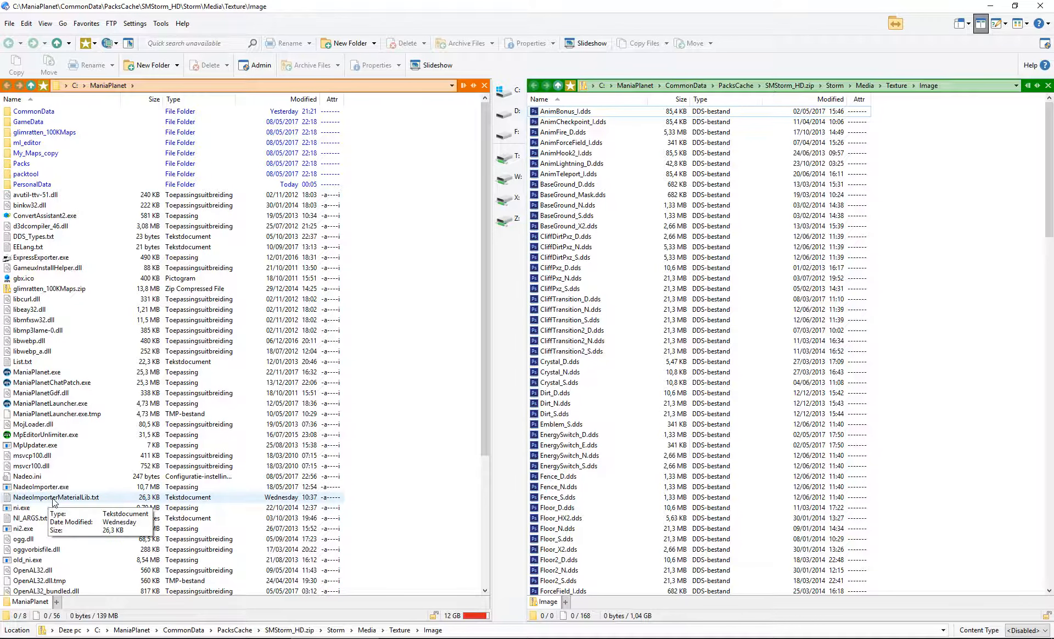
Step: Open NadeoImporterMaterialLib.txt and examine the Storm material definitions, including their surface IDs, UV layers and texture names
click(59, 499)
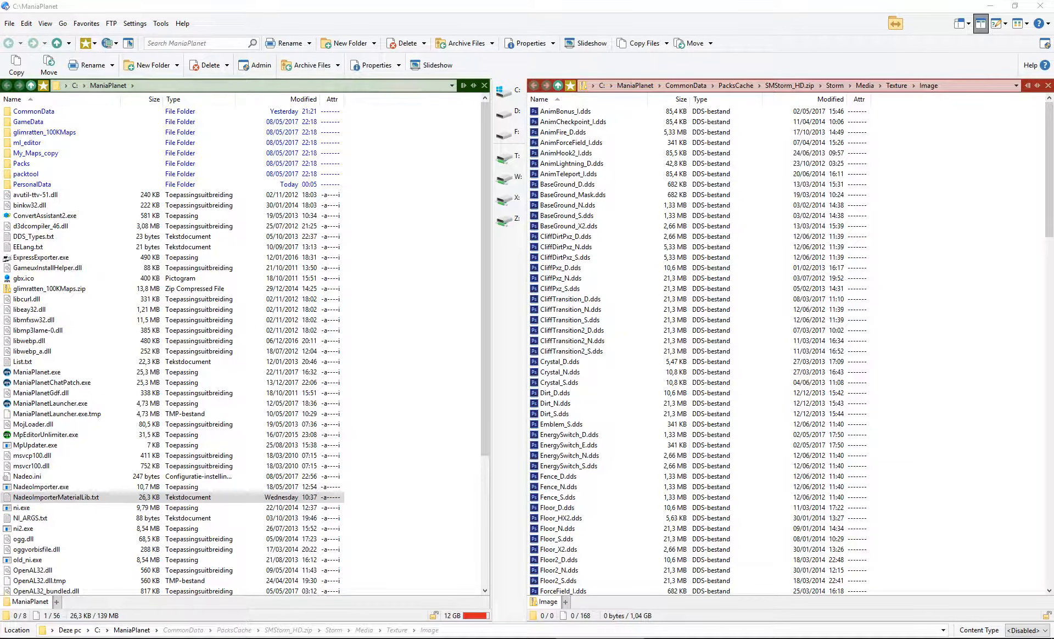
drag(450, 113, 651, 53)
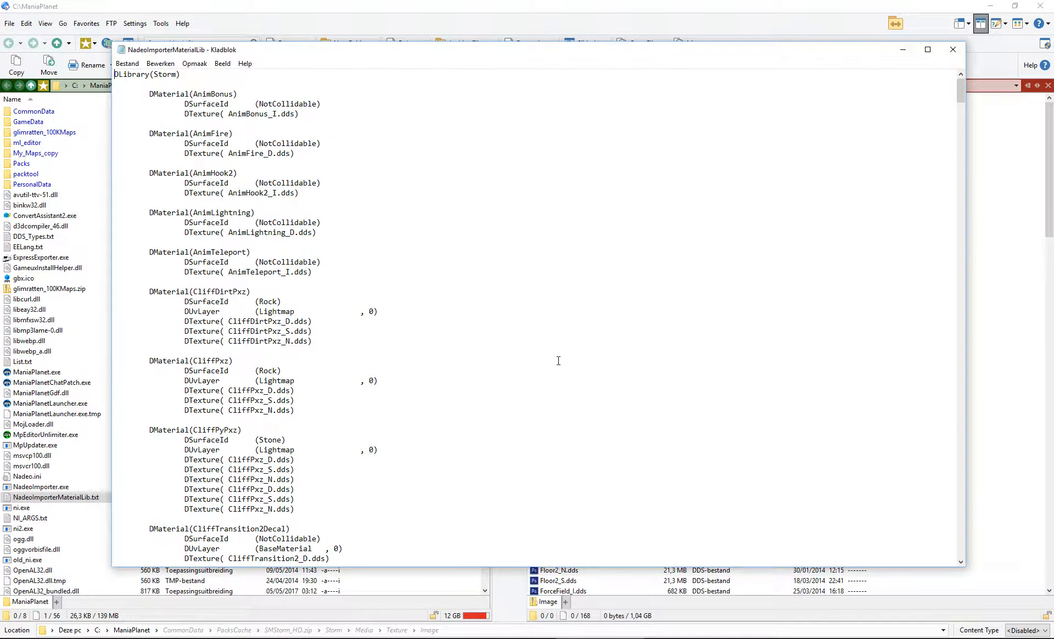
scroll(569, 352, down, 20)
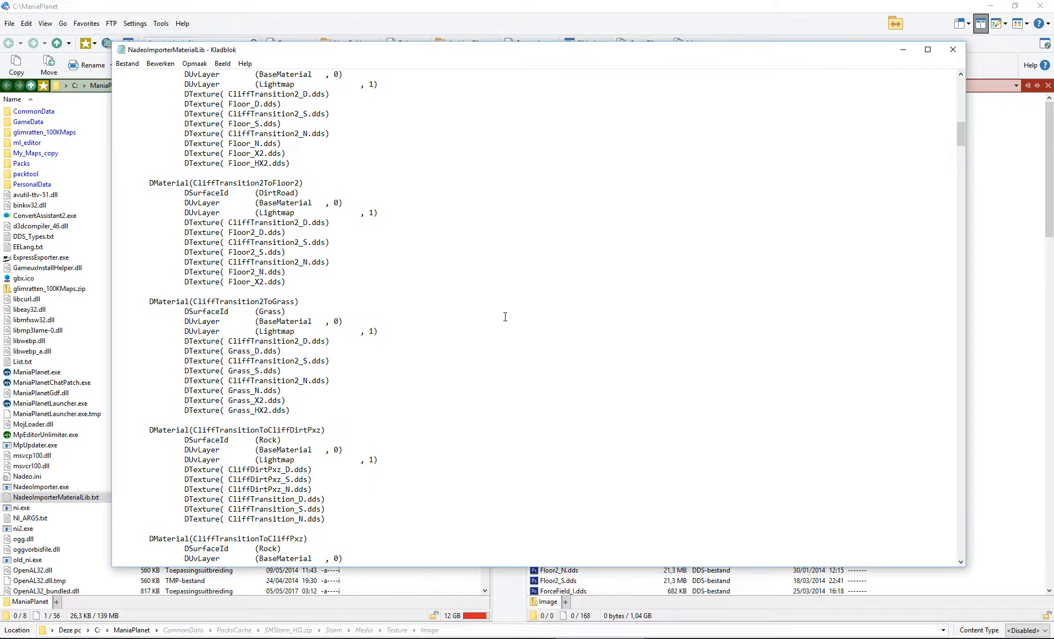
scroll(505, 316, down, 6)
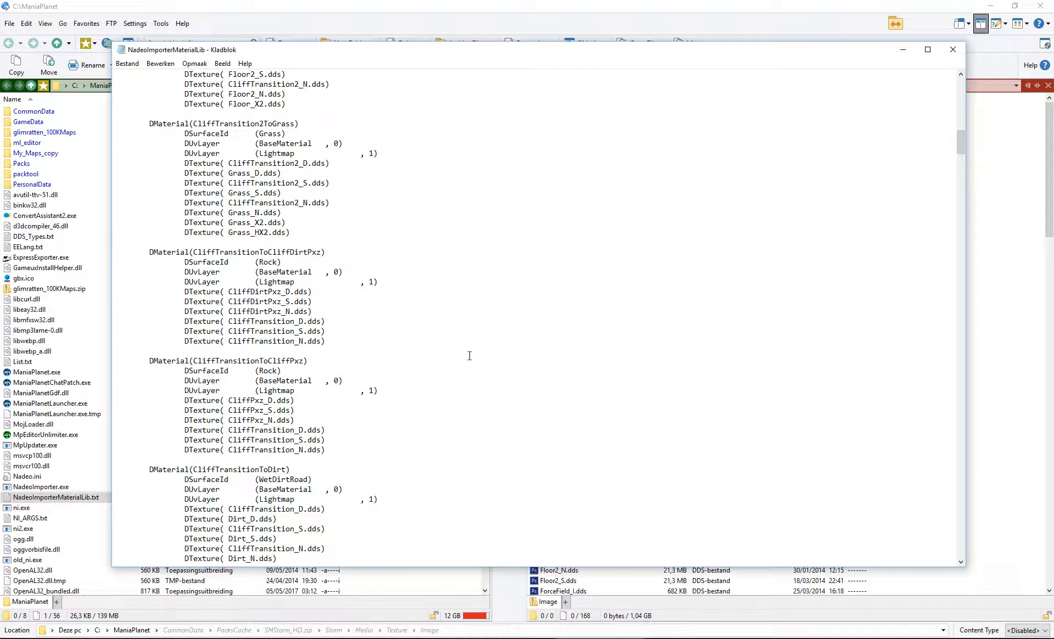
scroll(421, 317, down, 6)
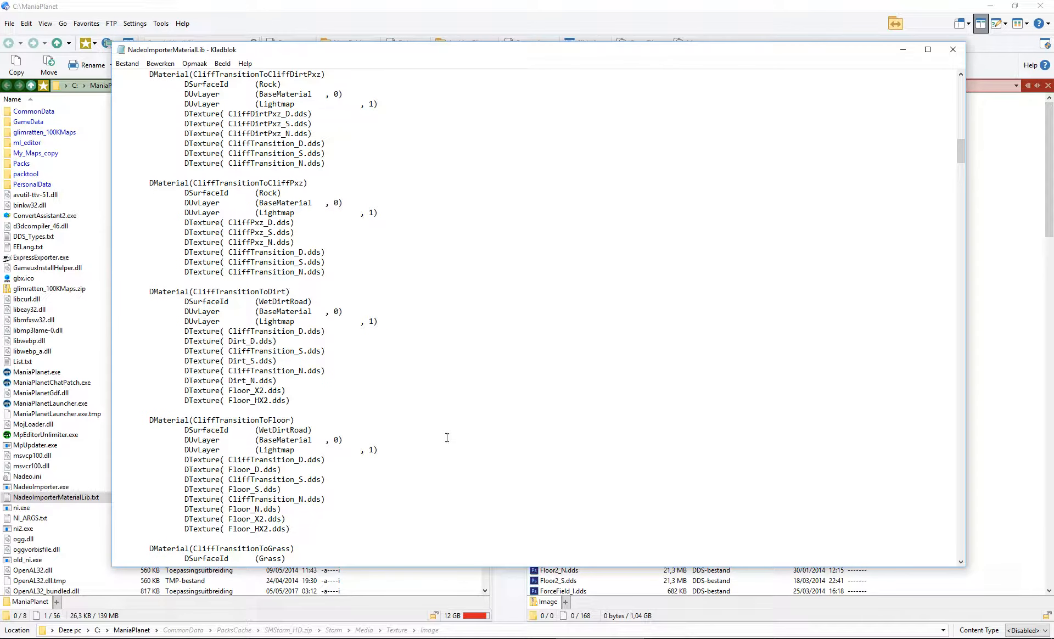
scroll(319, 450, down, 4)
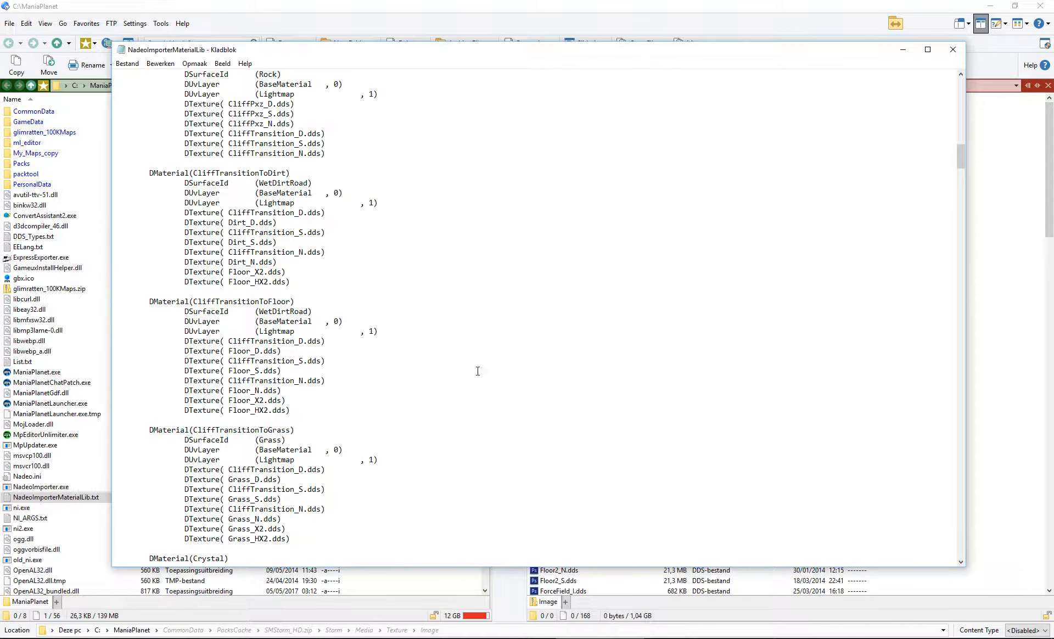
double_click(264, 440)
click(499, 371)
scroll(515, 372, down, 6)
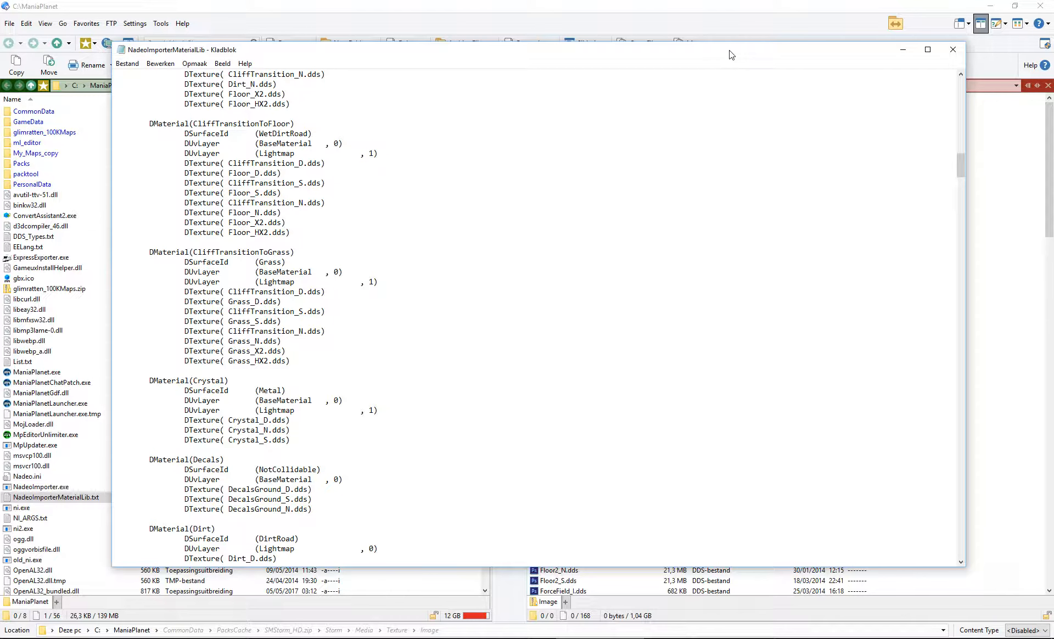
drag(729, 50, 0, 116)
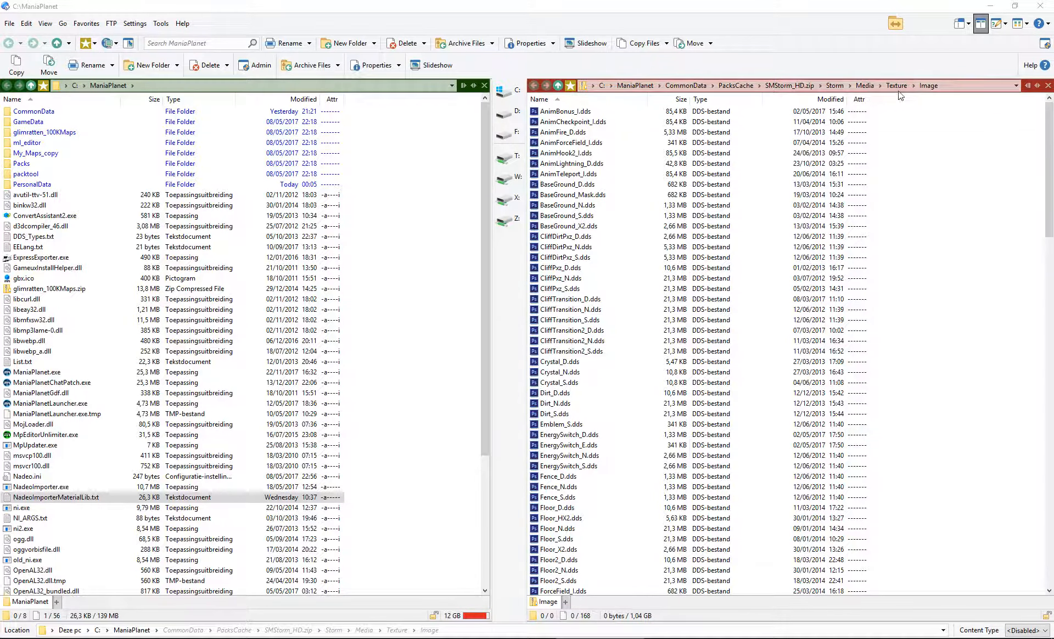
Step: Look through the DDS textures in the SMStorm_HD.zip Image folder and compare them with the NadeoImporterMaterialLib text
click(675, 236)
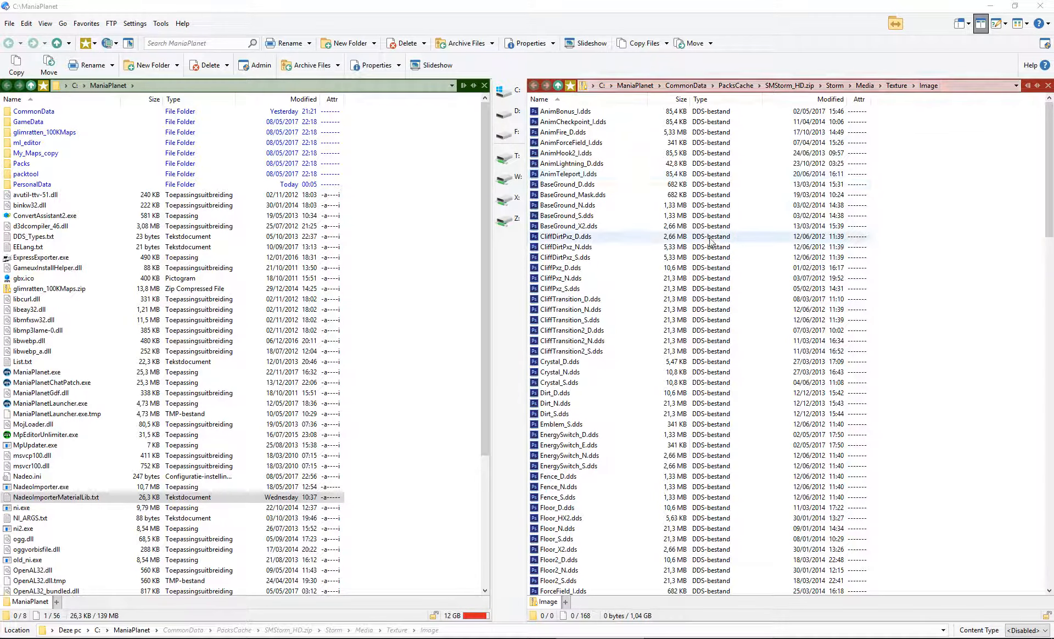
scroll(646, 261, down, 12)
scroll(646, 262, down, 16)
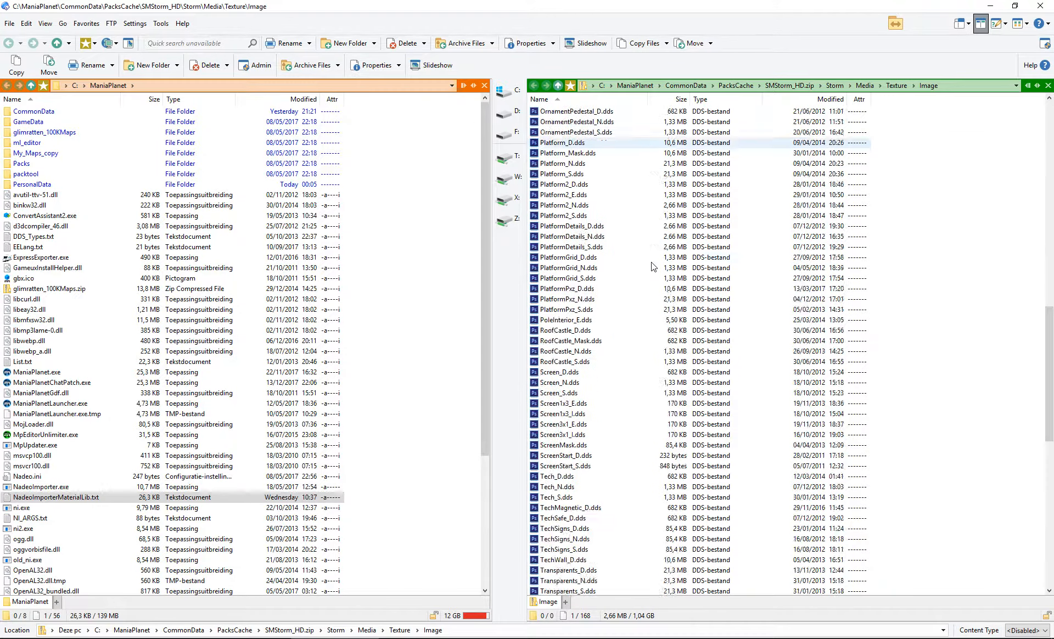
double_click(55, 496)
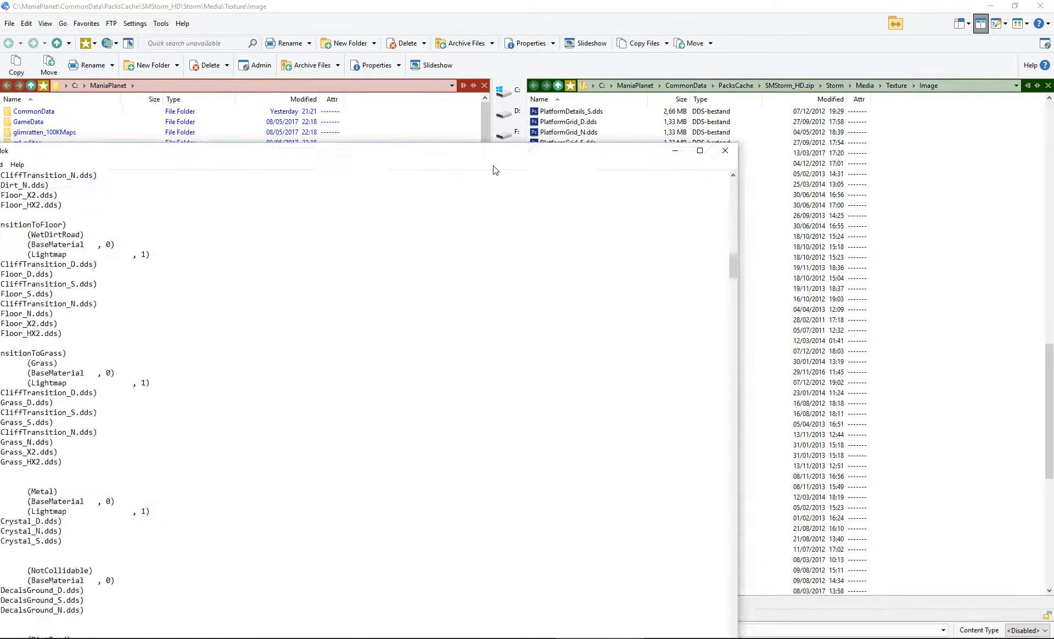
drag(771, 123, 0, 91)
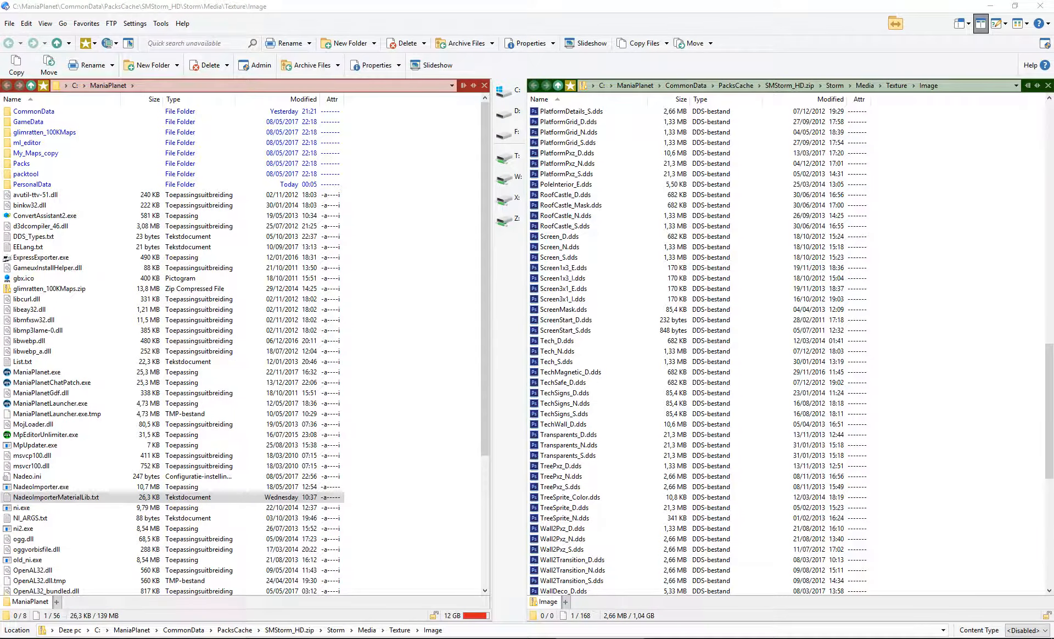
click(231, 7)
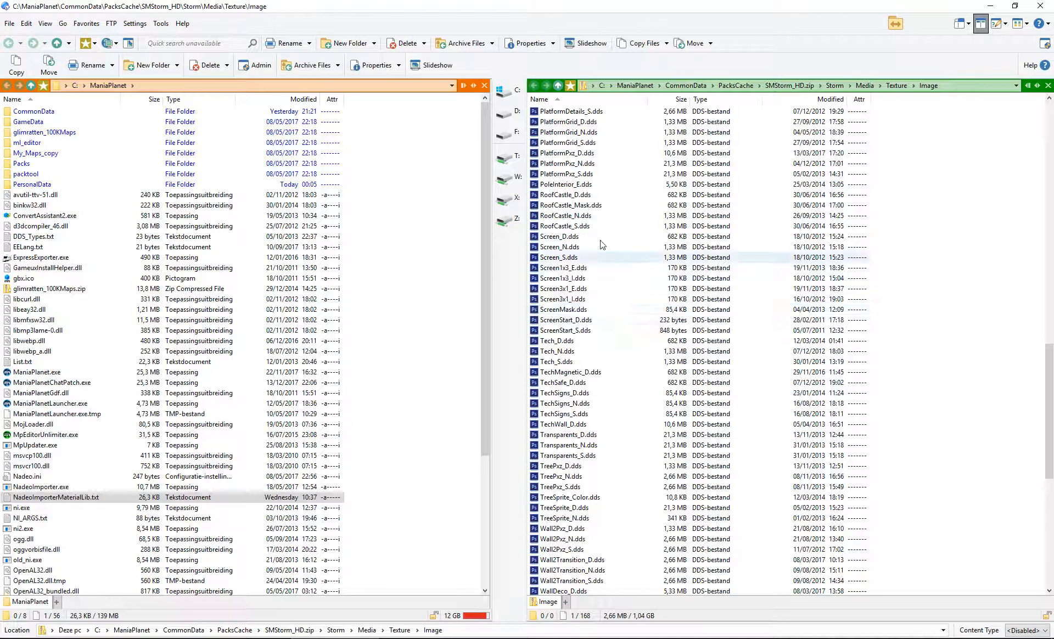
Step: Switch to LightWave Modeler and load the recent object hallway2_v002_notexture.lwo, showing the whole model at an angle in perspective
click(989, 6)
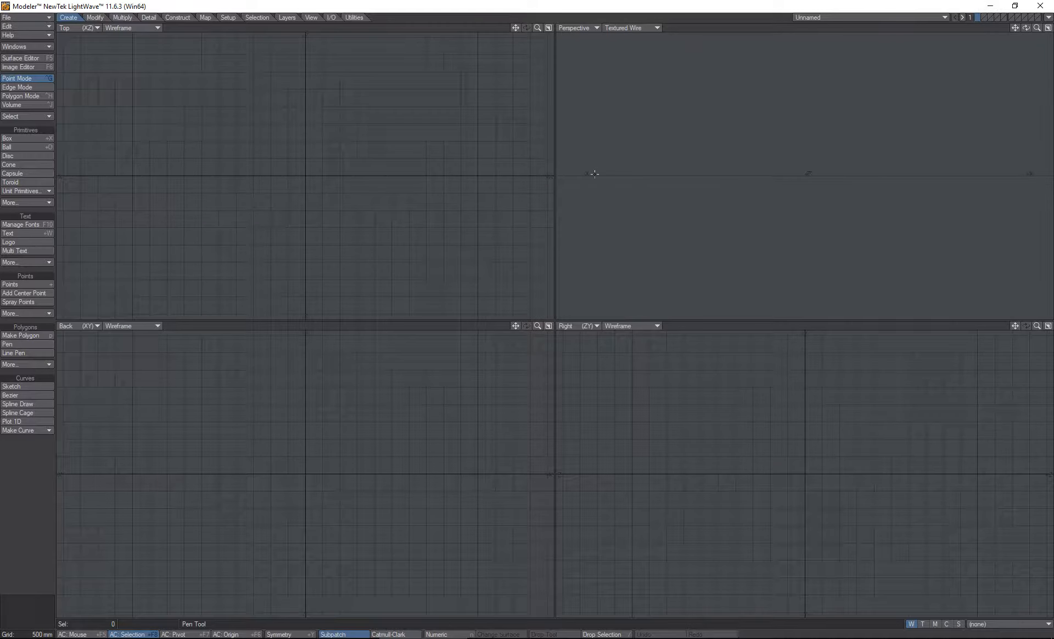
click(27, 17)
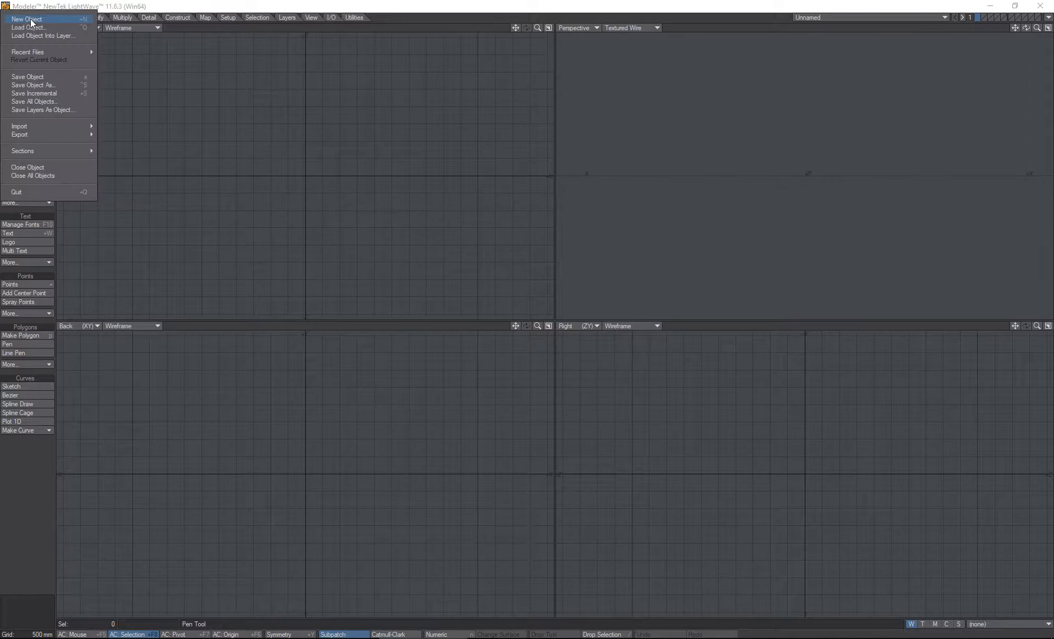
mouse_move(45, 51)
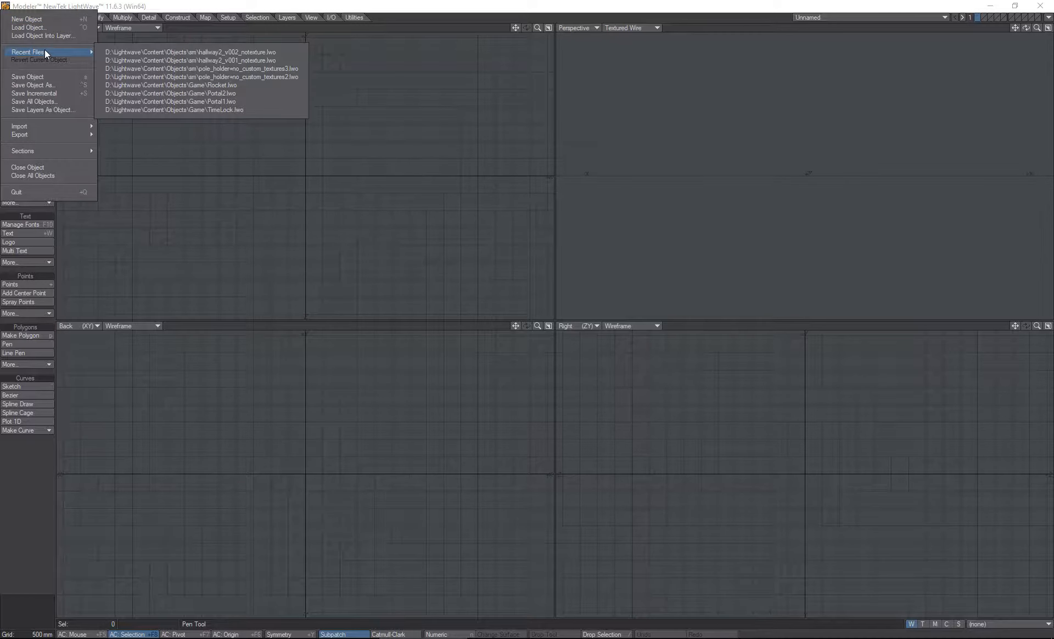
click(166, 51)
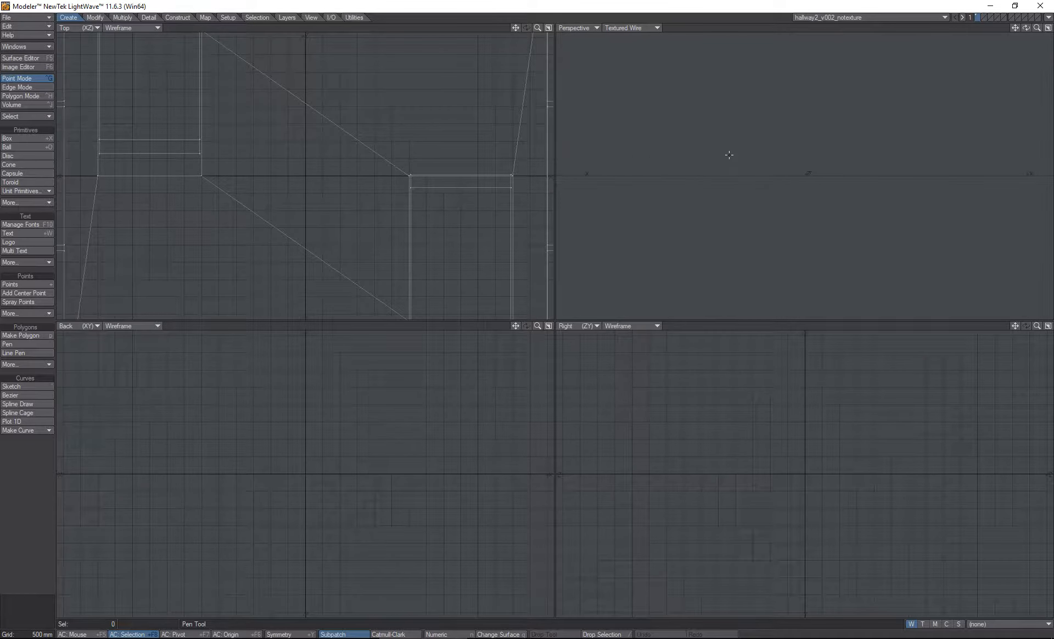
key(a)
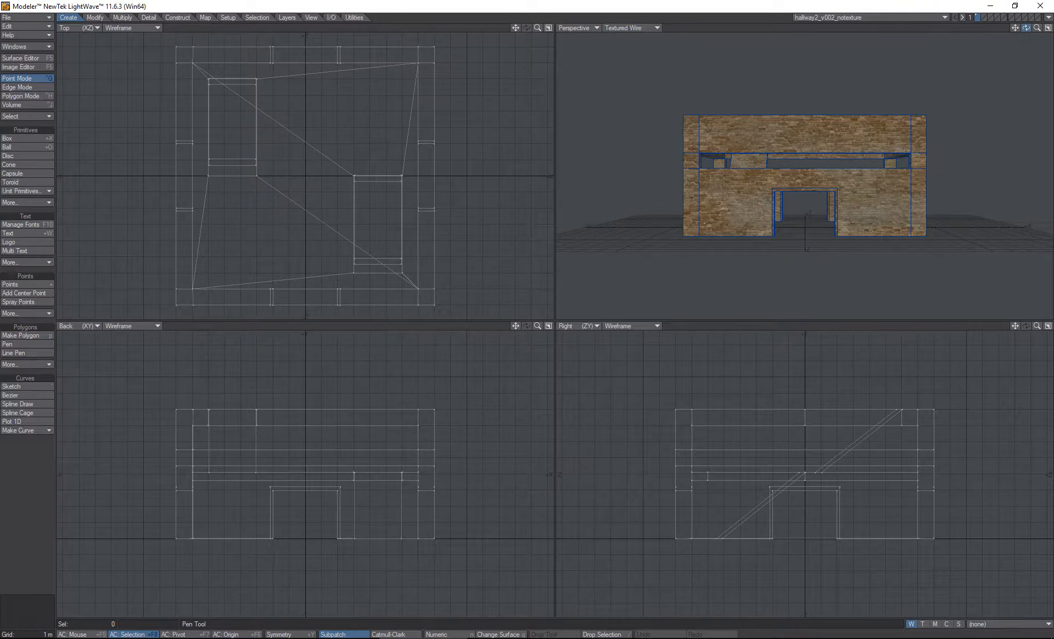
mouse_move(1026, 27)
mouse_down()
mouse_move(996, 71)
mouse_move(978, 31)
mouse_move(977, 51)
mouse_move(1018, 43)
mouse_move(1030, 28)
mouse_move(1015, 35)
mouse_up()
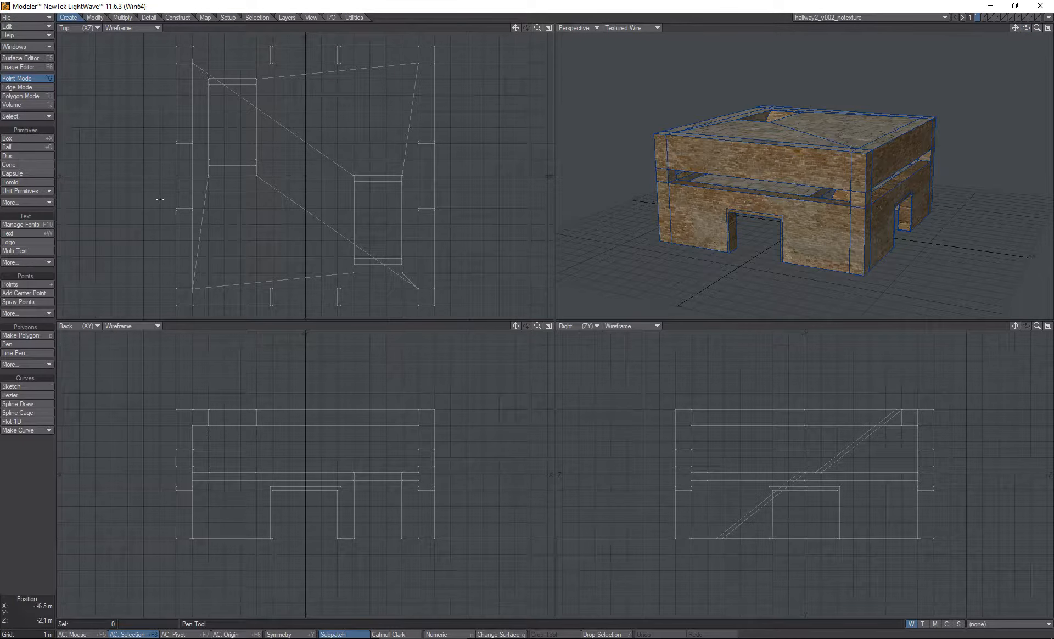
Step: Examine the WallFreeClipPxz, WoodPath and Floor2 surfaces in the Surface Editor, including Floor2's color texture settings
click(31, 58)
drag(370, 96, 598, 127)
click(387, 209)
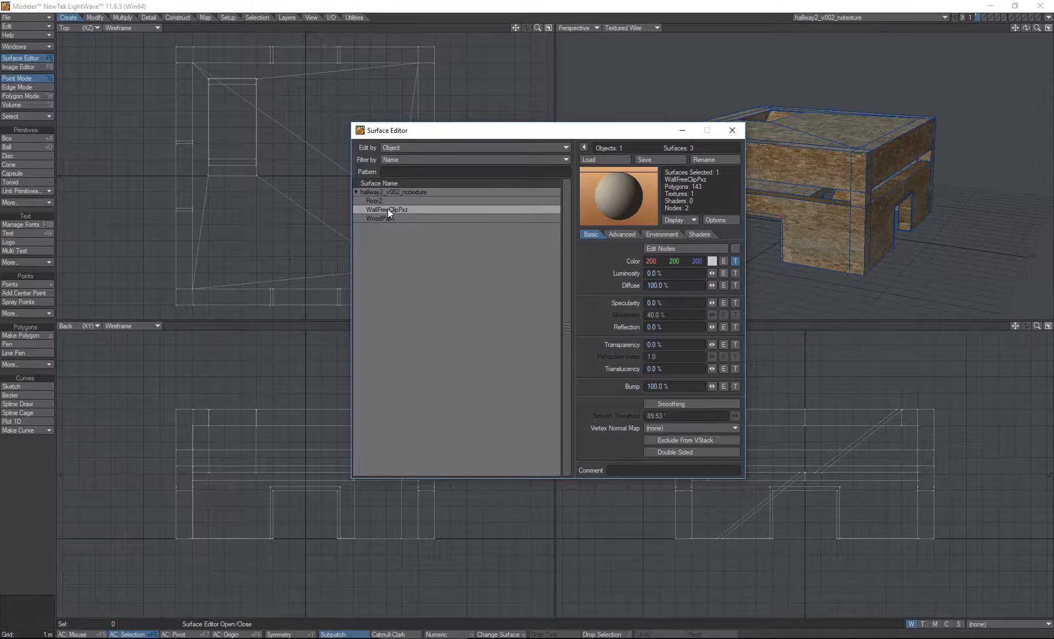
click(387, 219)
click(382, 201)
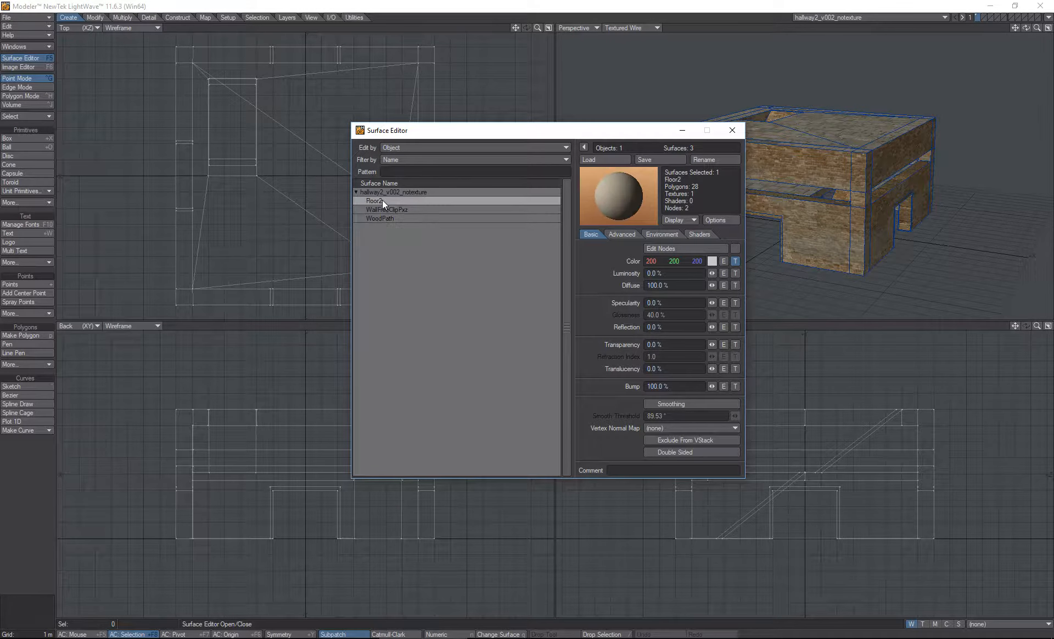
click(734, 261)
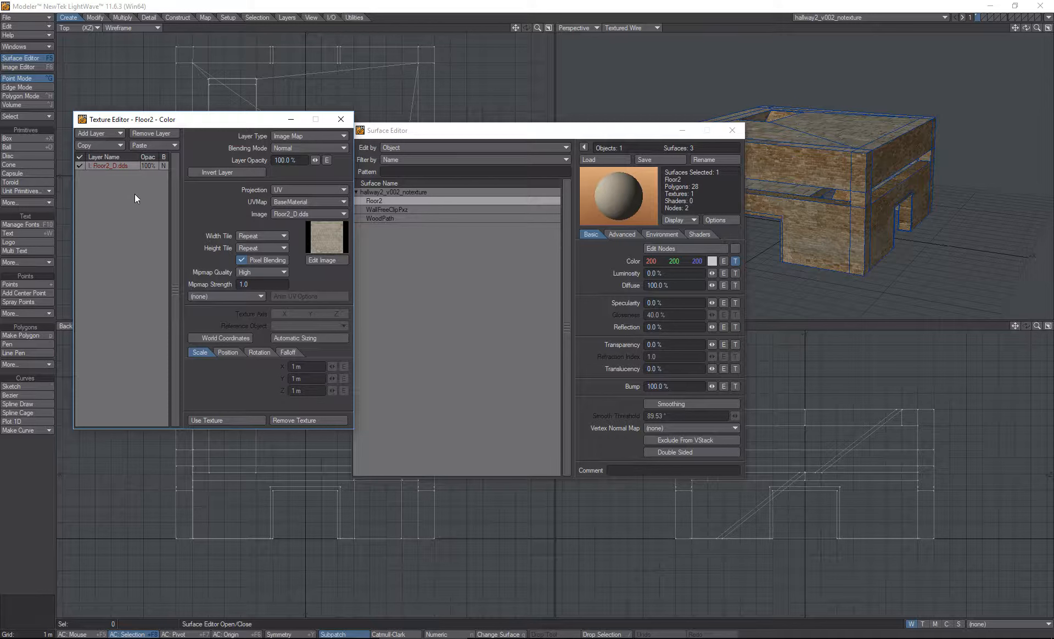
click(340, 119)
click(733, 131)
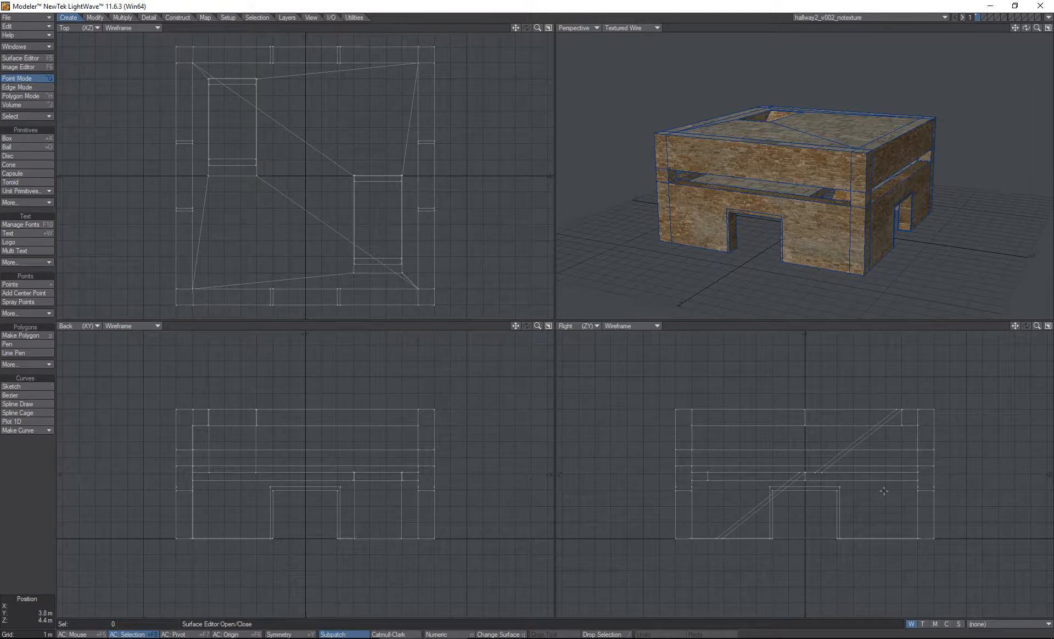
Step: Make BaseMaterial the active UV map and change the Back viewport to a UV Texture view
click(924, 624)
click(1030, 625)
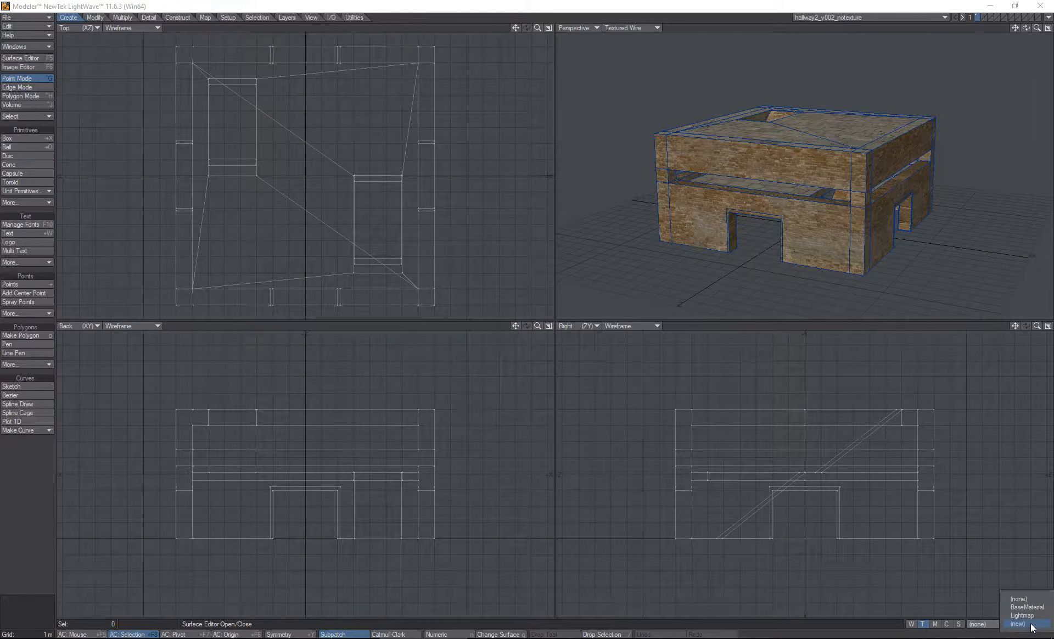
click(1026, 607)
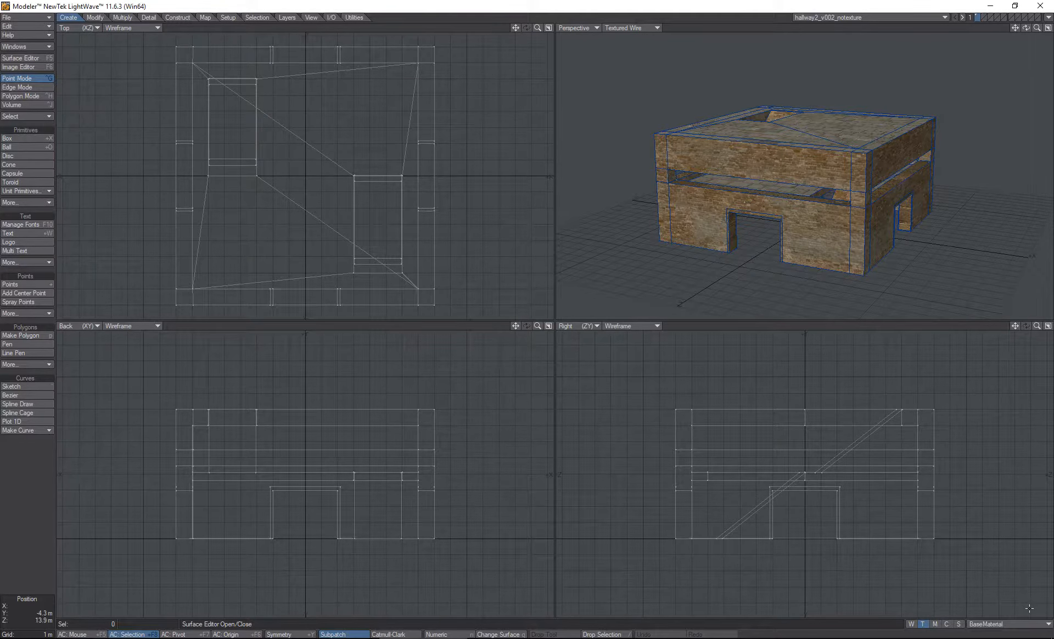
click(82, 325)
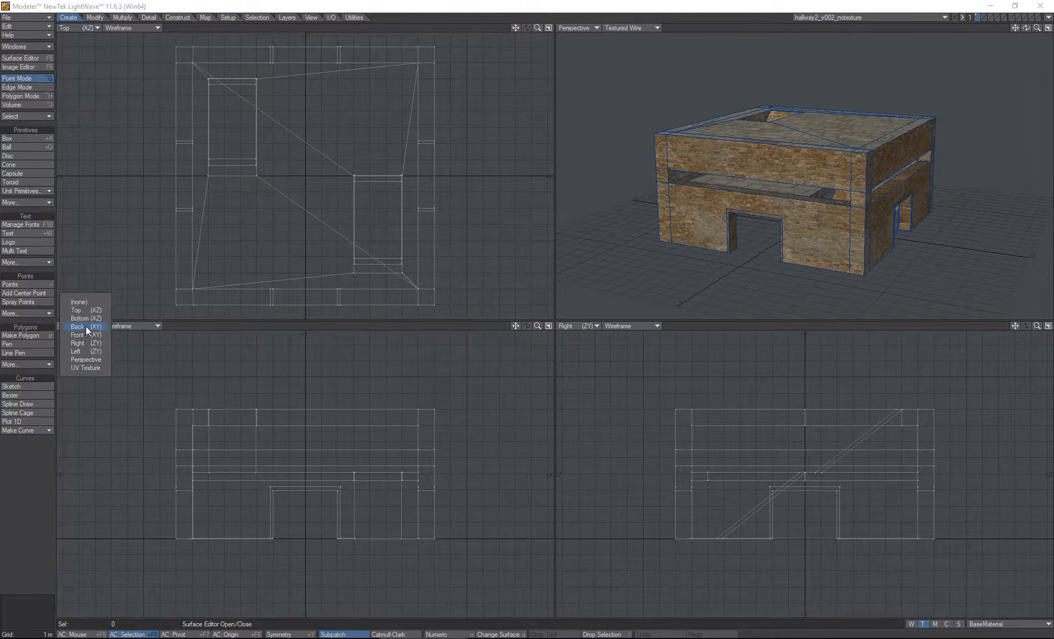
click(90, 367)
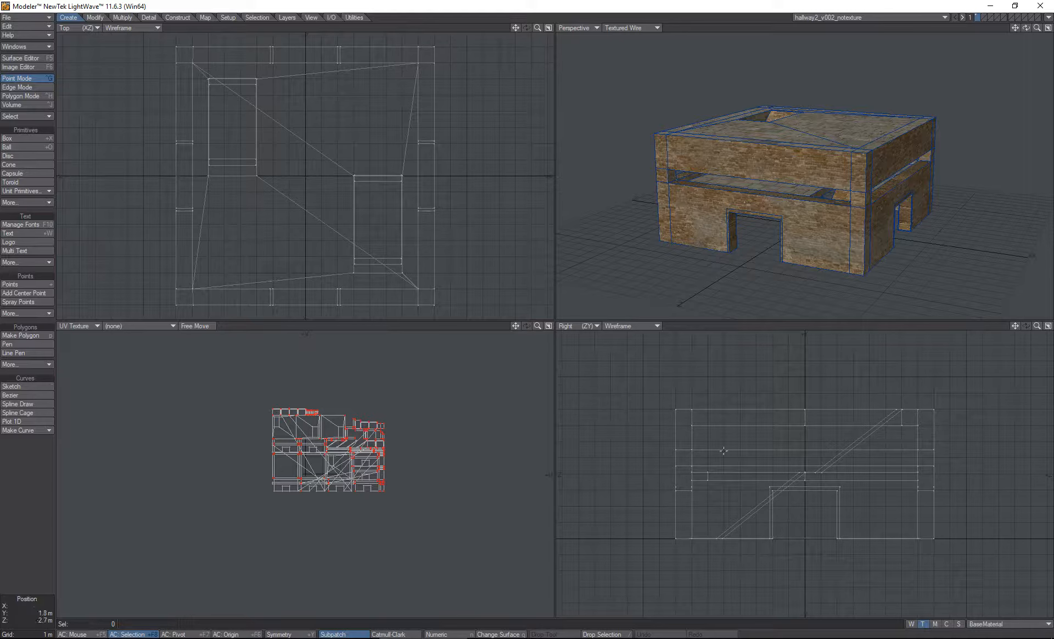
Step: Copy the BaseMaterial UV map with the Copy Vertex Map command
click(204, 17)
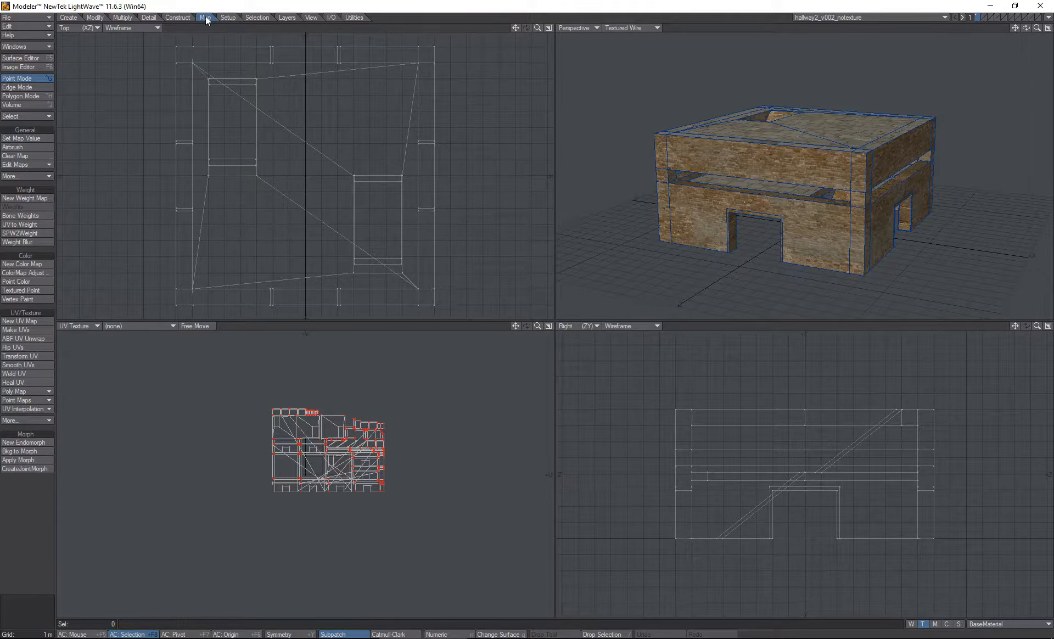
click(42, 164)
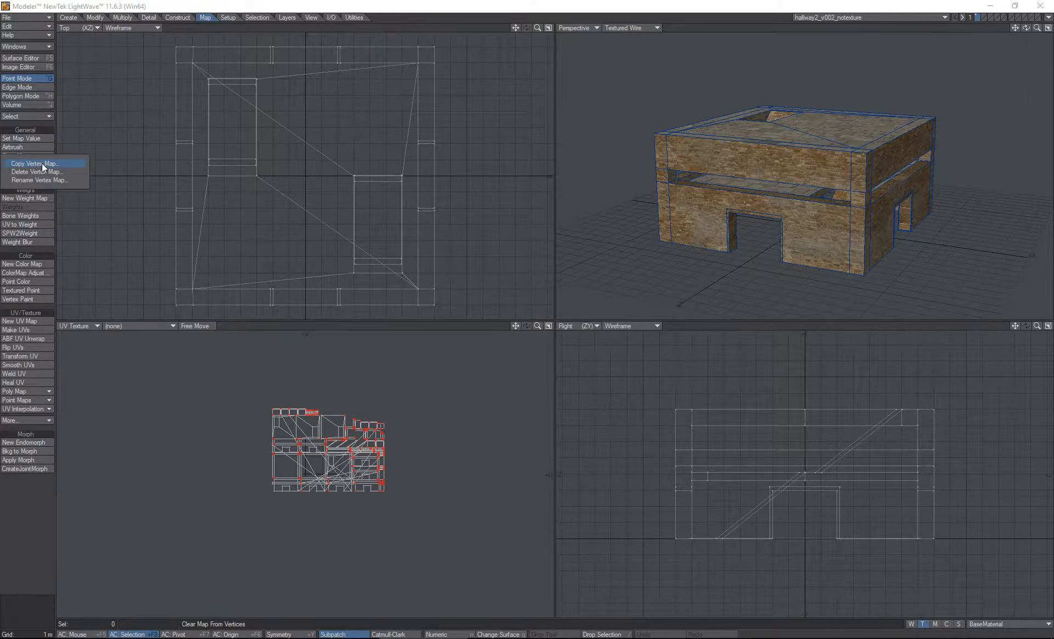
click(45, 164)
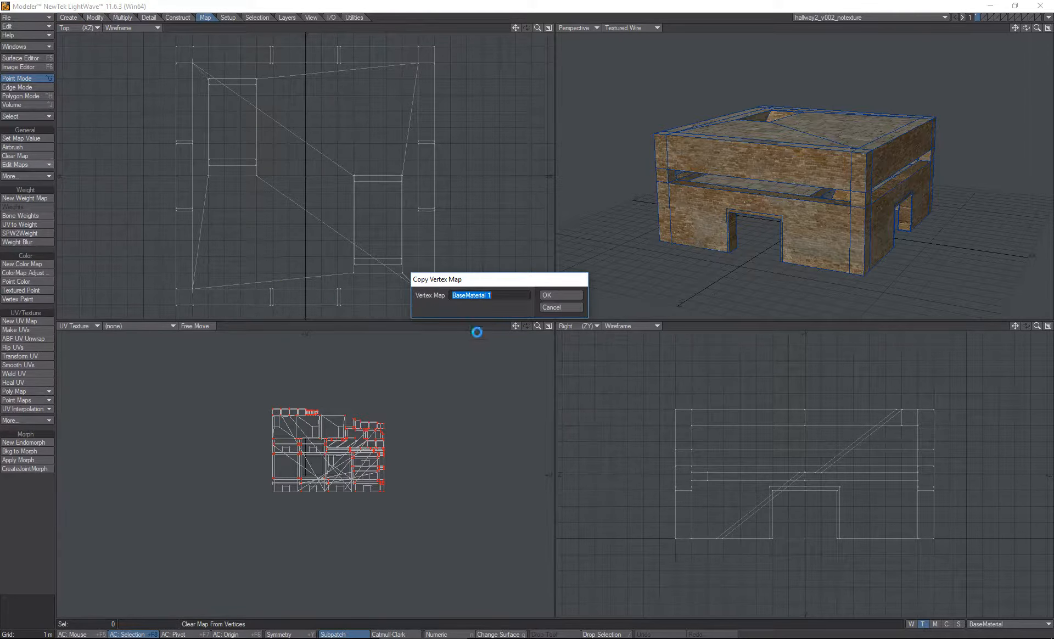
key(Return)
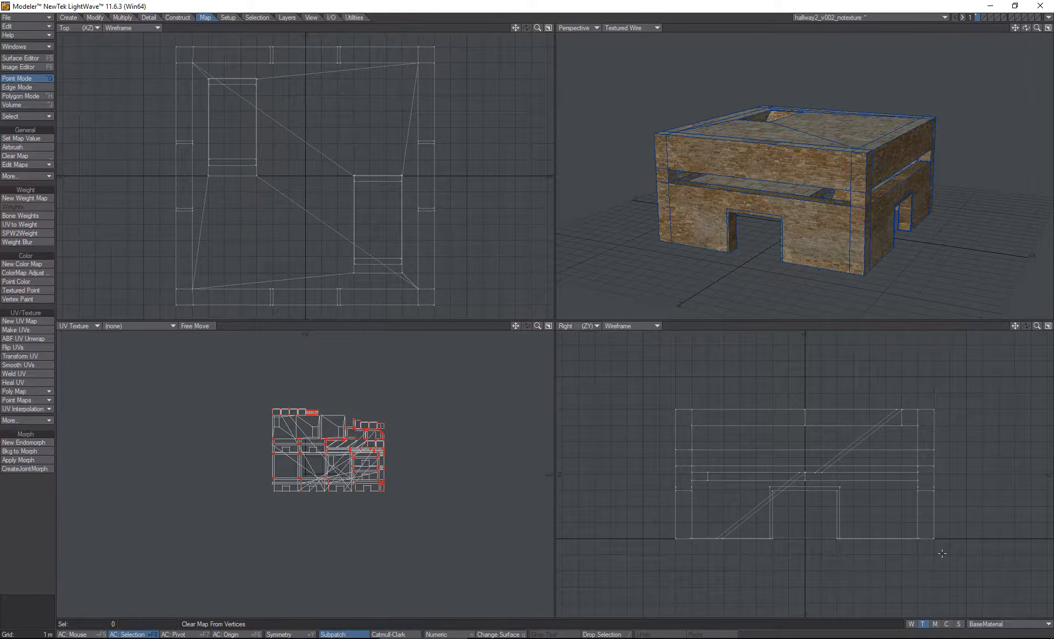
Step: Make Lightmap the active UV map and examine its layout up close in the UV Texture view
click(1024, 624)
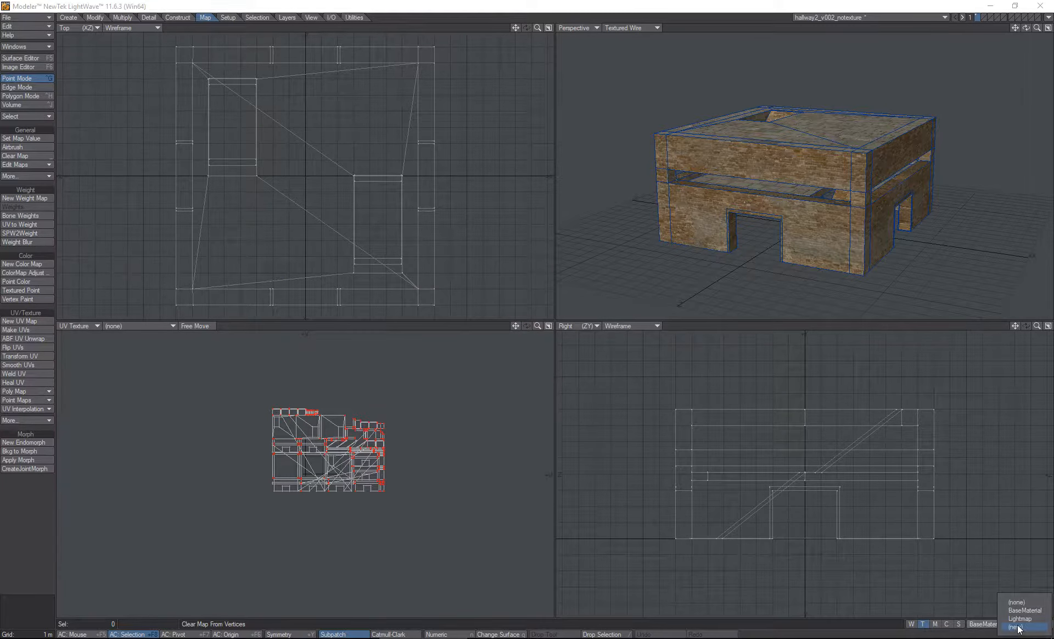
click(1027, 621)
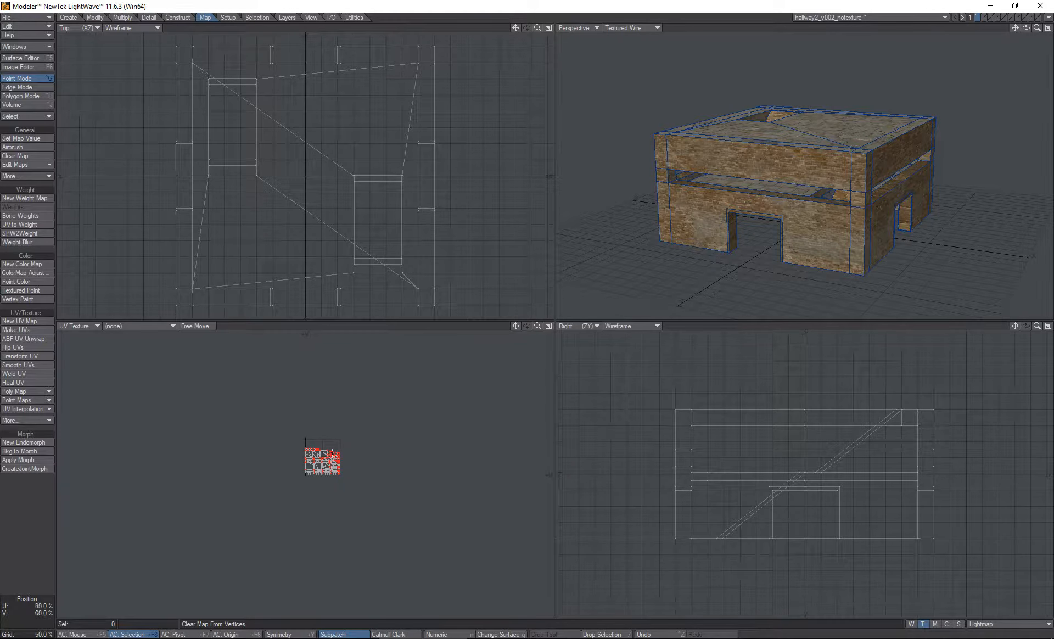
ctrl+alt+drag(313, 461, 429, 418)
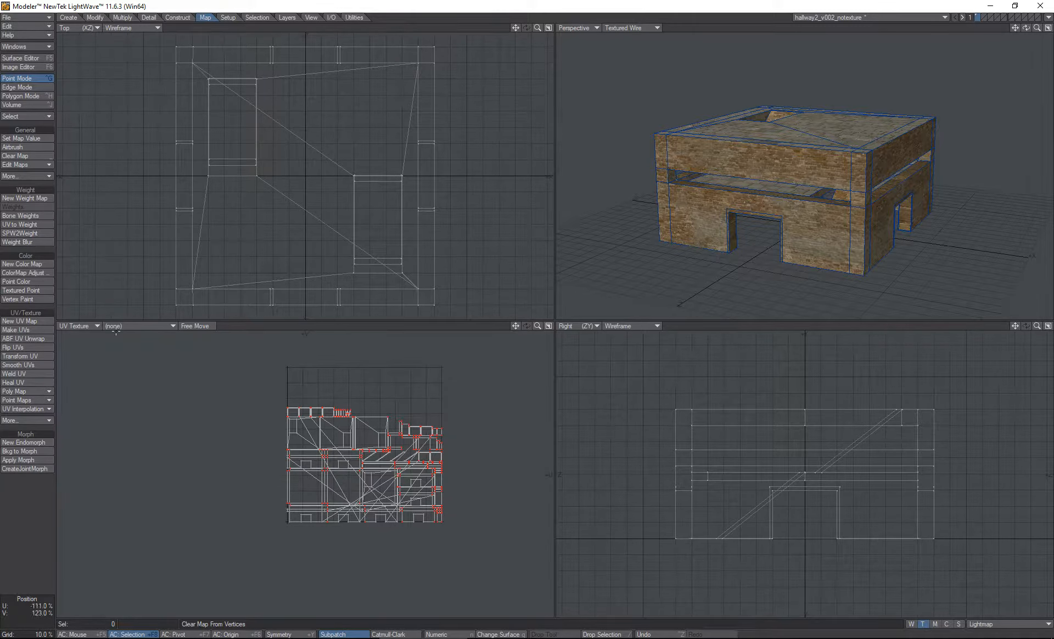
Step: Make BaseMaterial the active UV map again and examine its full layout and the brick texture on the model's walls
click(1007, 624)
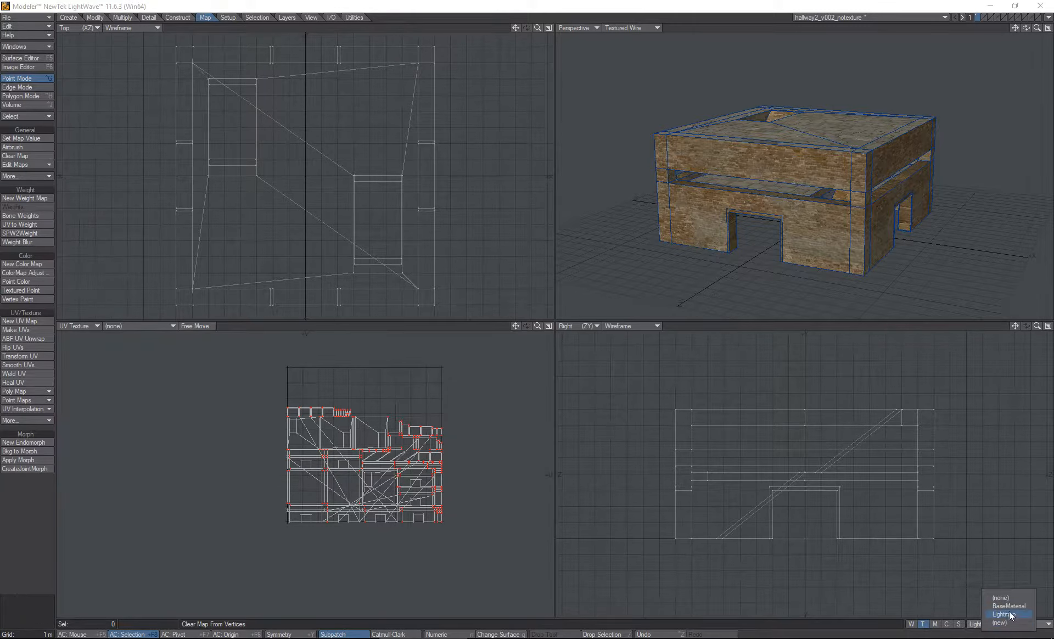
click(1008, 606)
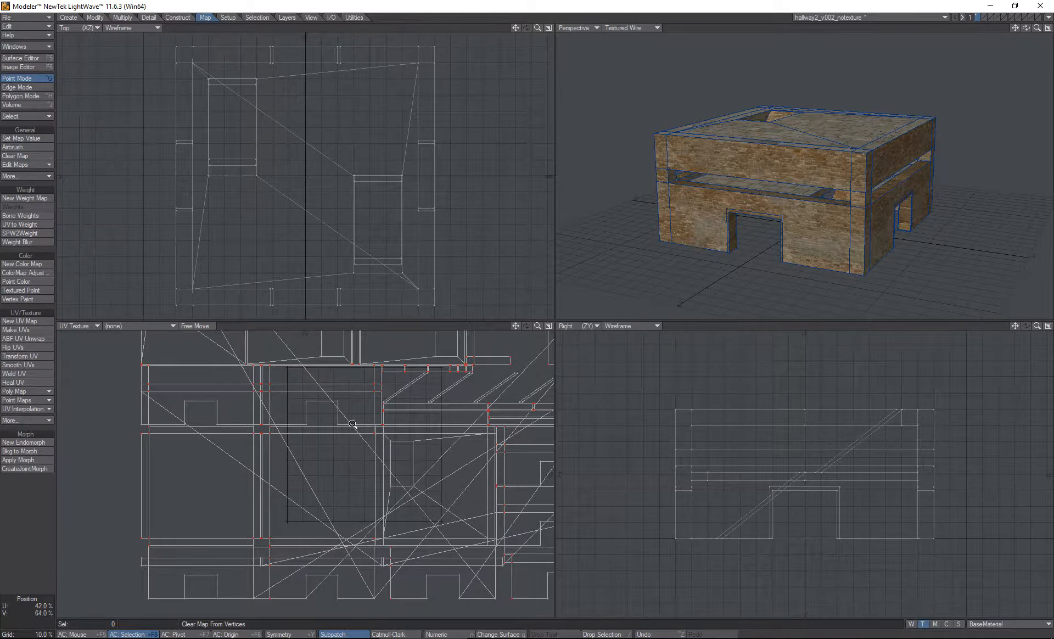
scroll(351, 421, down, 5)
alt+drag(377, 404, 313, 441)
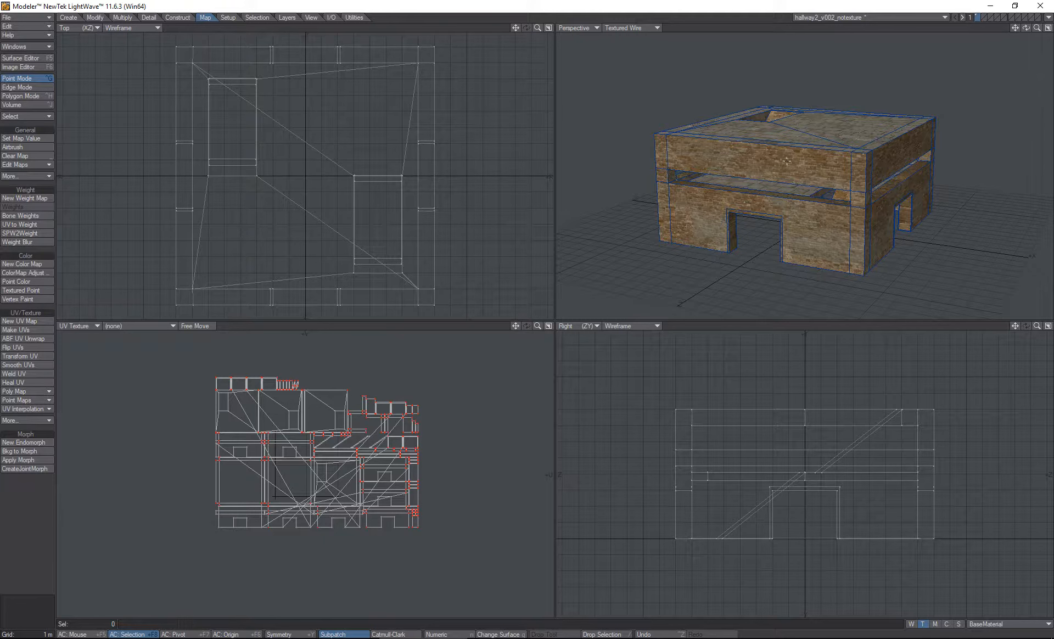
scroll(819, 158, up, 6)
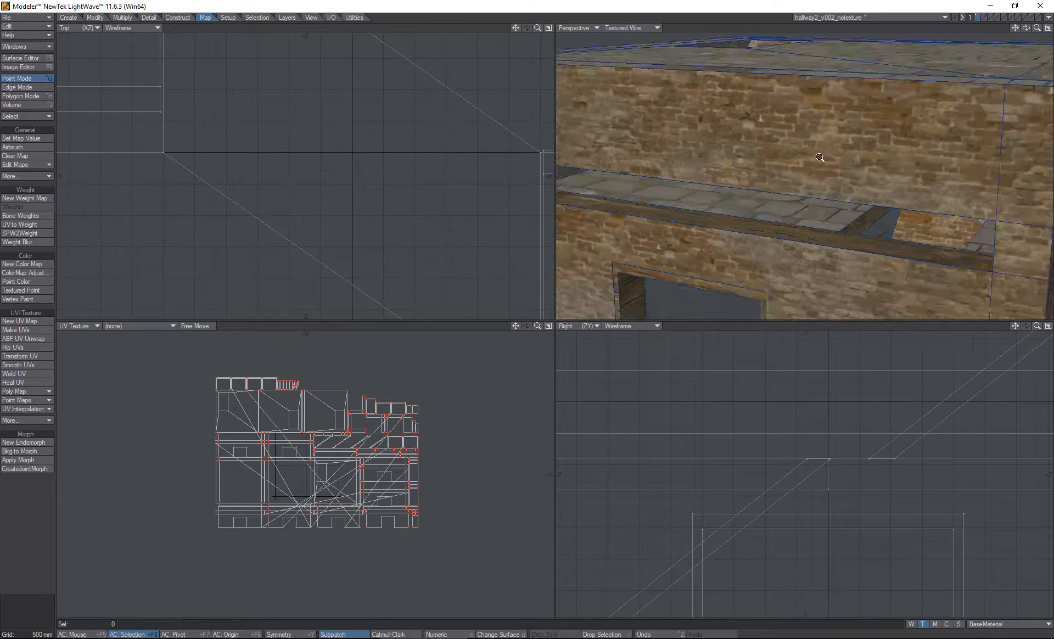
scroll(819, 157, down, 6)
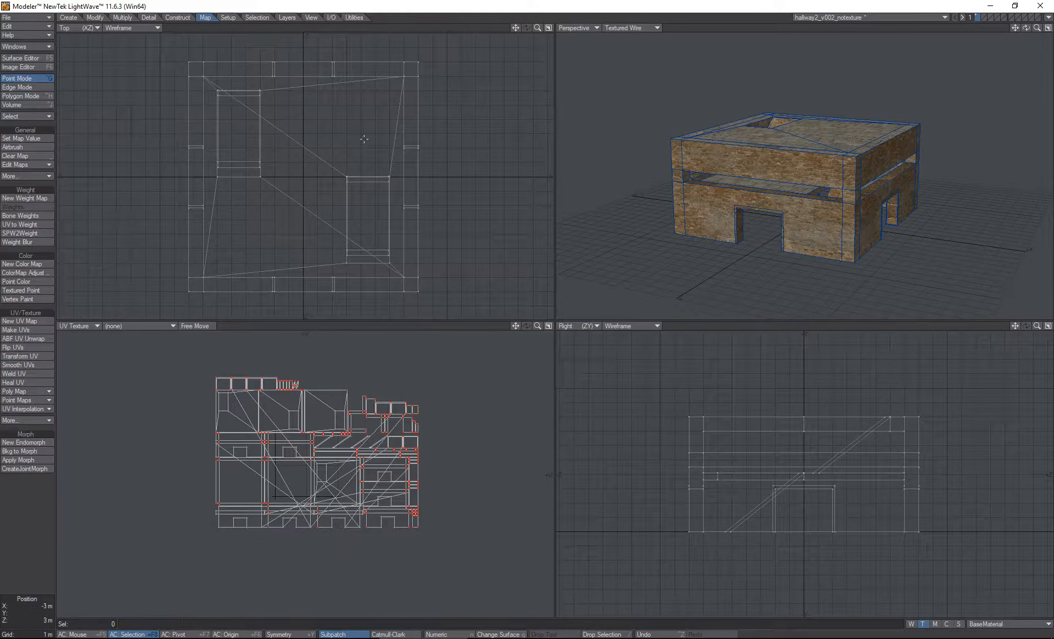
Step: Review the loaded DDS texture images in the Image Editor, including Floor2_D.dds, and close the editor
click(33, 65)
click(439, 189)
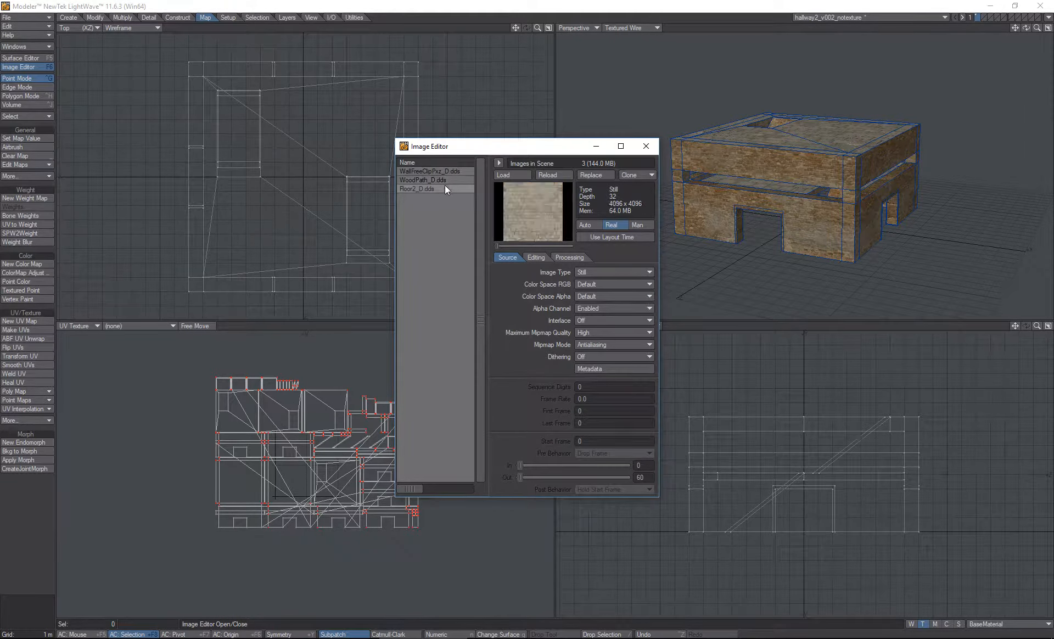
click(646, 146)
Step: Try 100% luminosity on the Floor2 surface while viewing the roof, return it to 0%, and close the Surface Editor
click(33, 58)
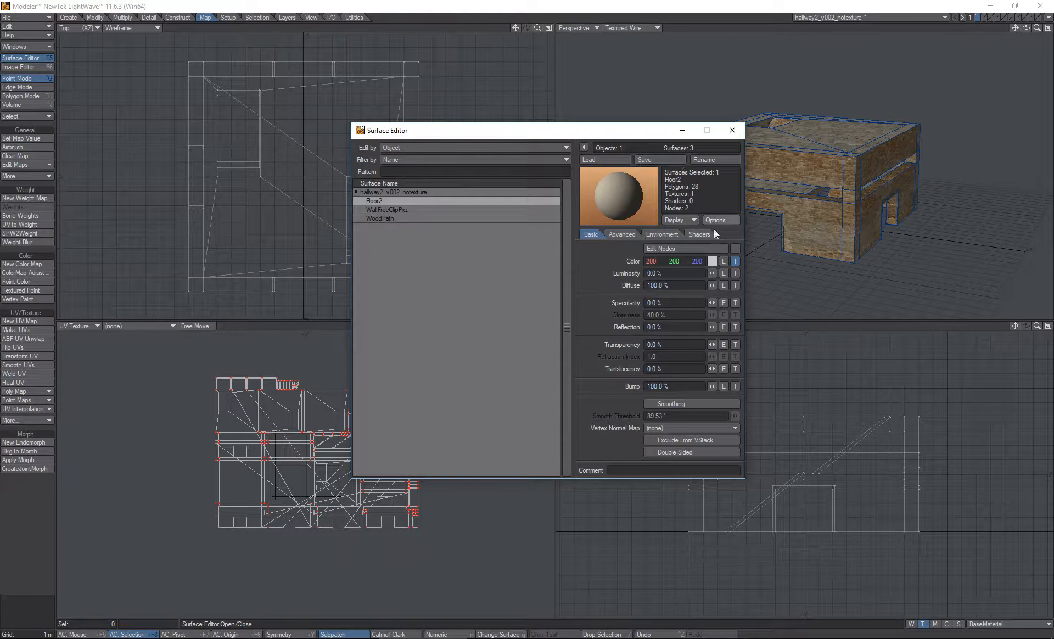
drag(595, 131, 414, 130)
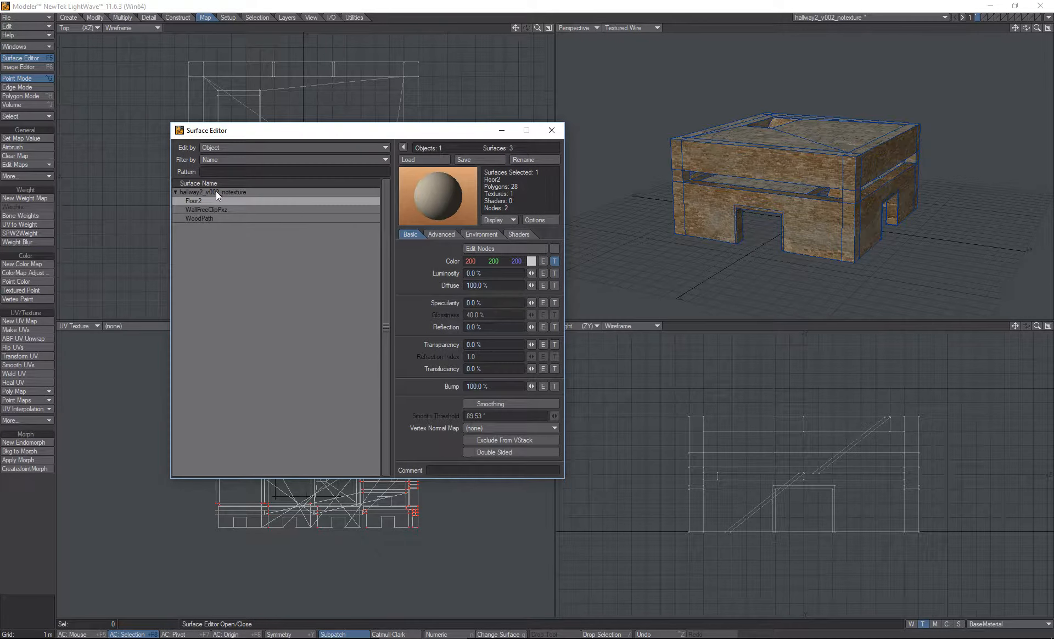
drag(531, 273, 689, 214)
alt+drag(829, 143, 808, 164)
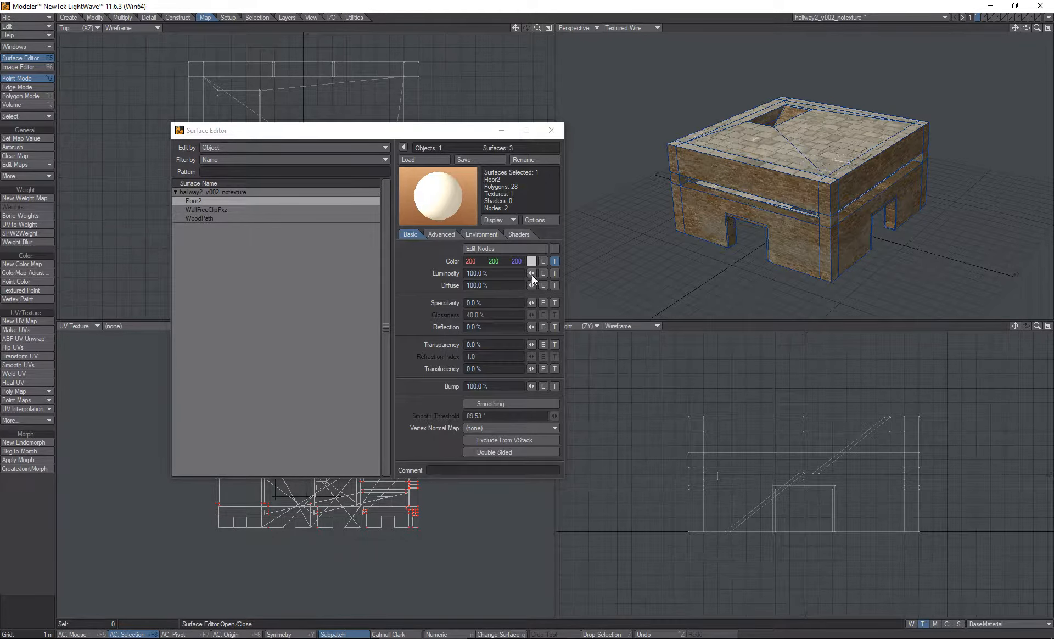
drag(531, 274, 472, 274)
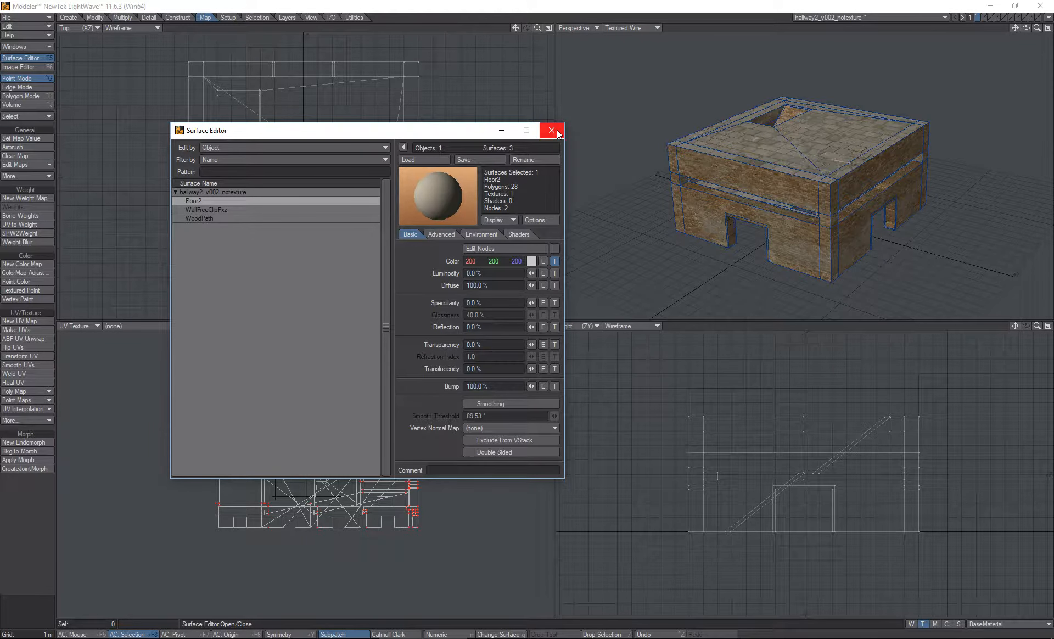
click(552, 131)
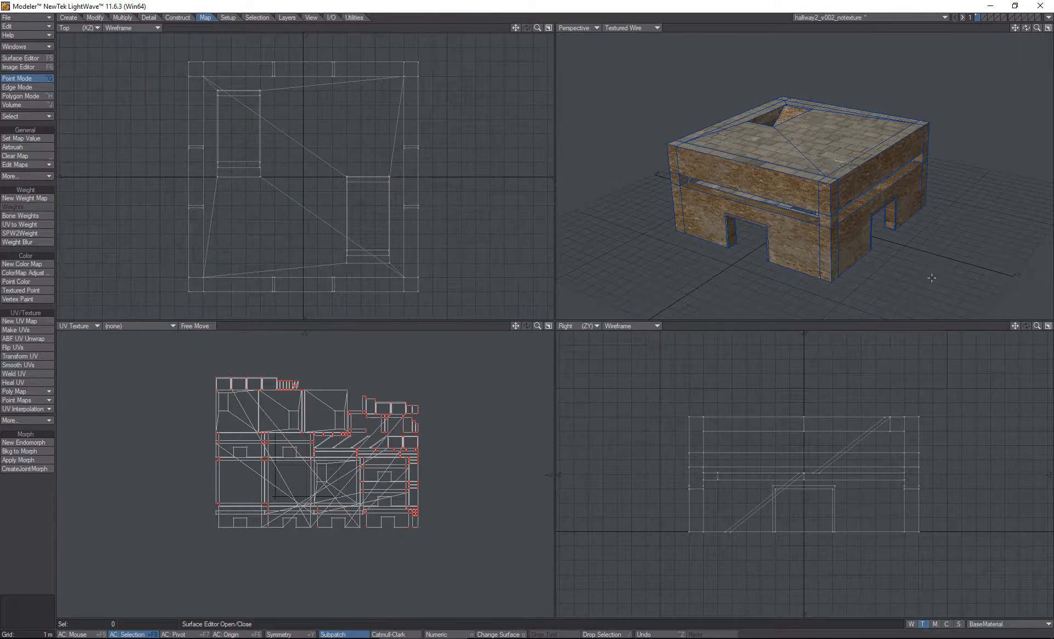
Step: Go through the FBX export options with the version set to FBX201200, and leave them without exporting
click(32, 20)
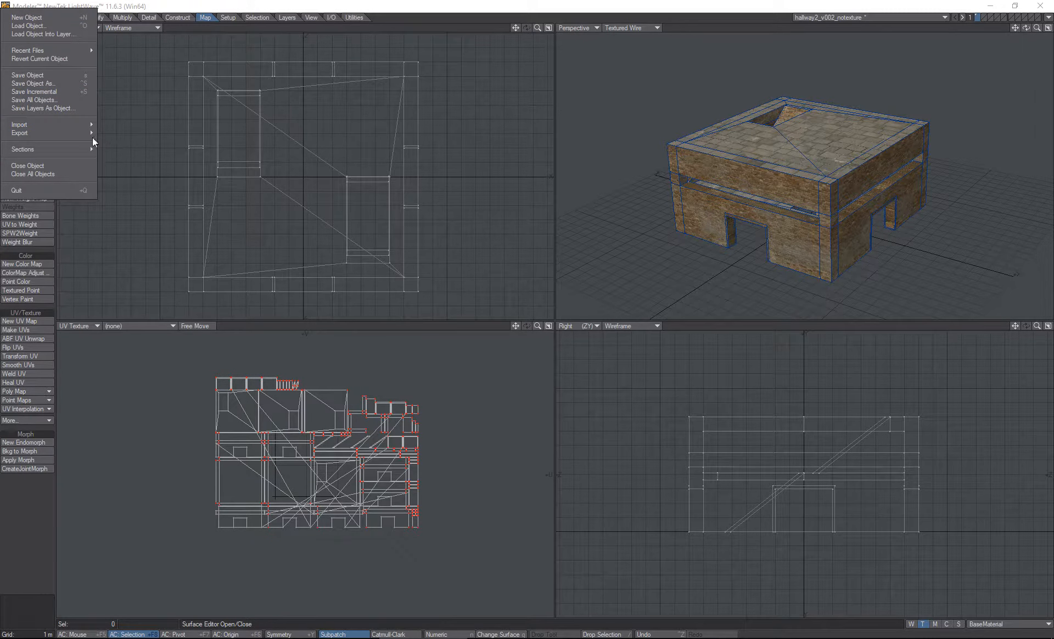
mouse_move(92, 134)
click(134, 147)
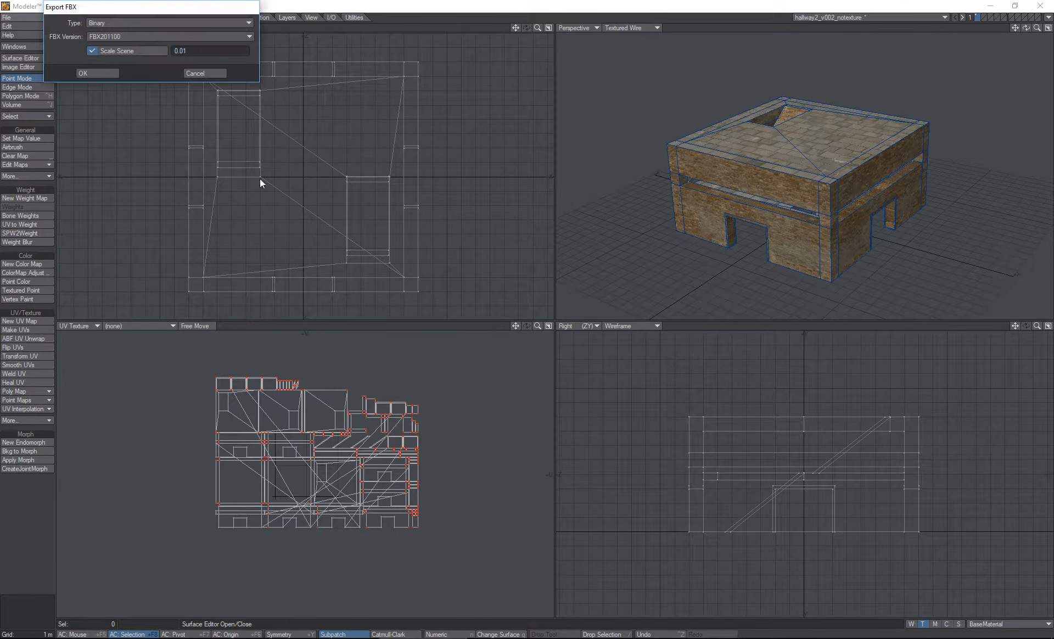
click(245, 36)
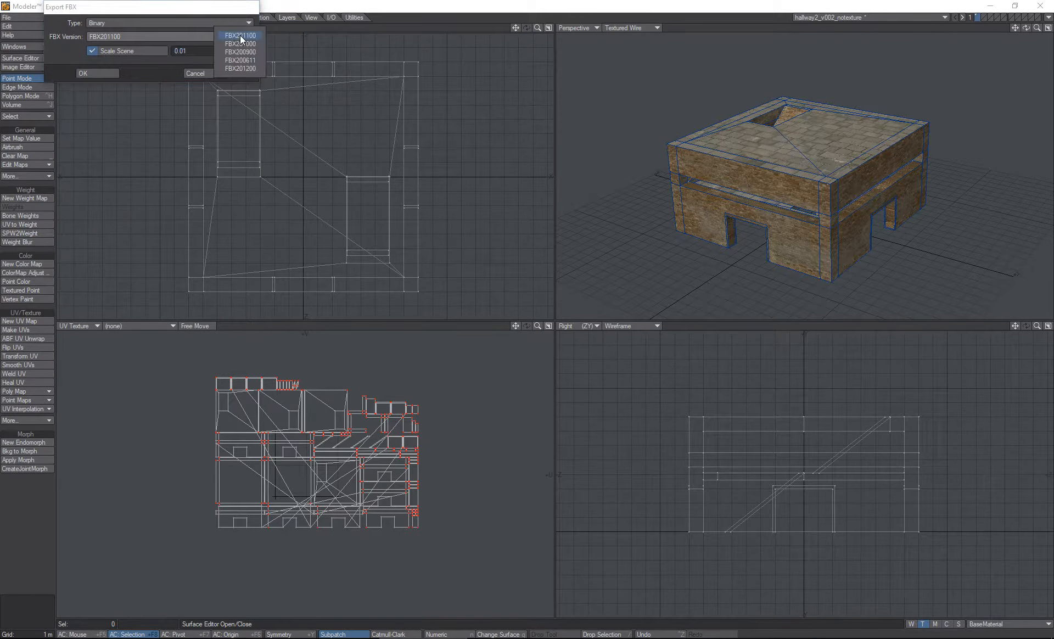
click(251, 69)
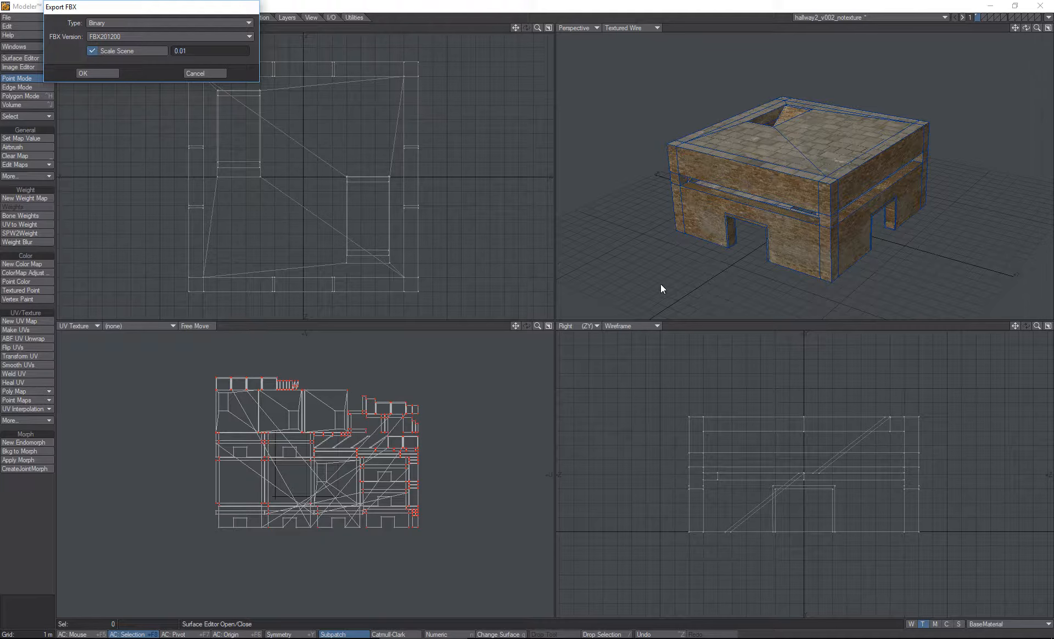
click(325, 240)
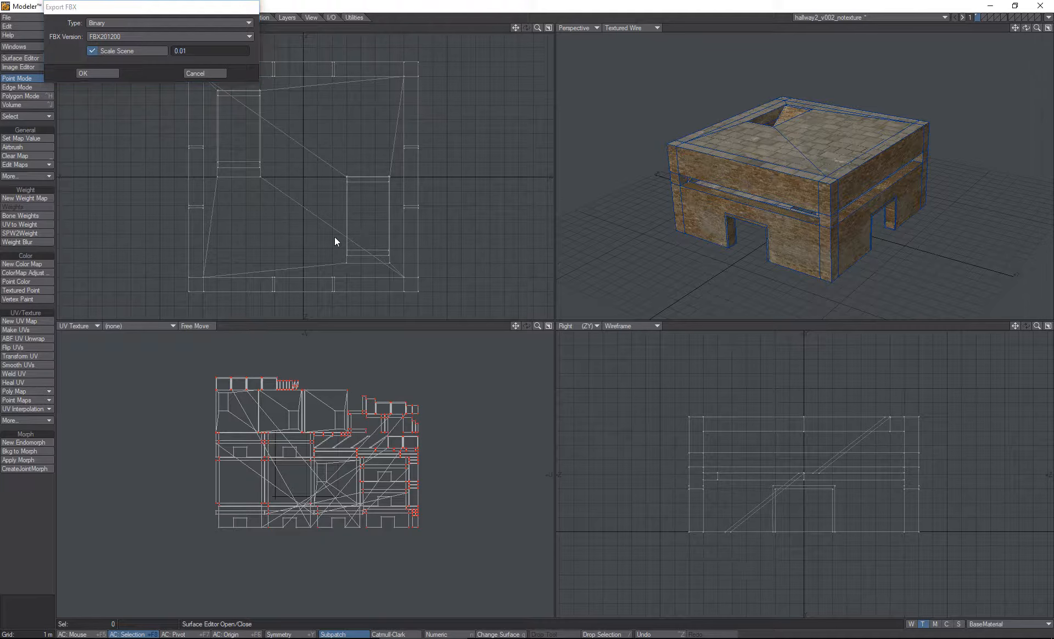
click(205, 76)
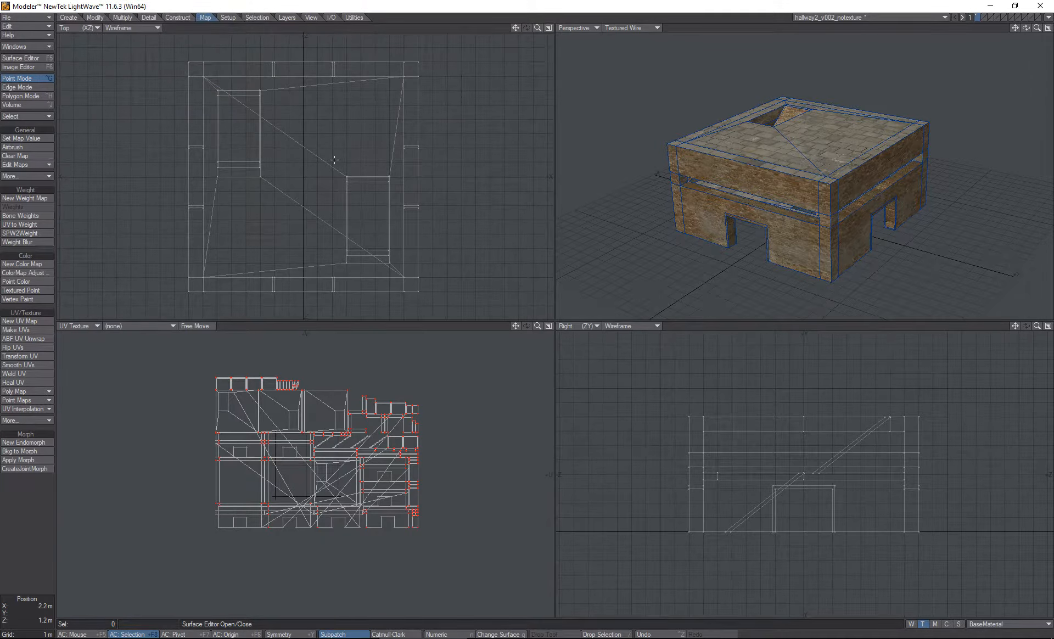
Step: Enlarge the Top view to full size and examine the hallway's footprint relative to the grid and origin
key(KP_0)
ctrl+alt+drag(557, 322, 502, 227)
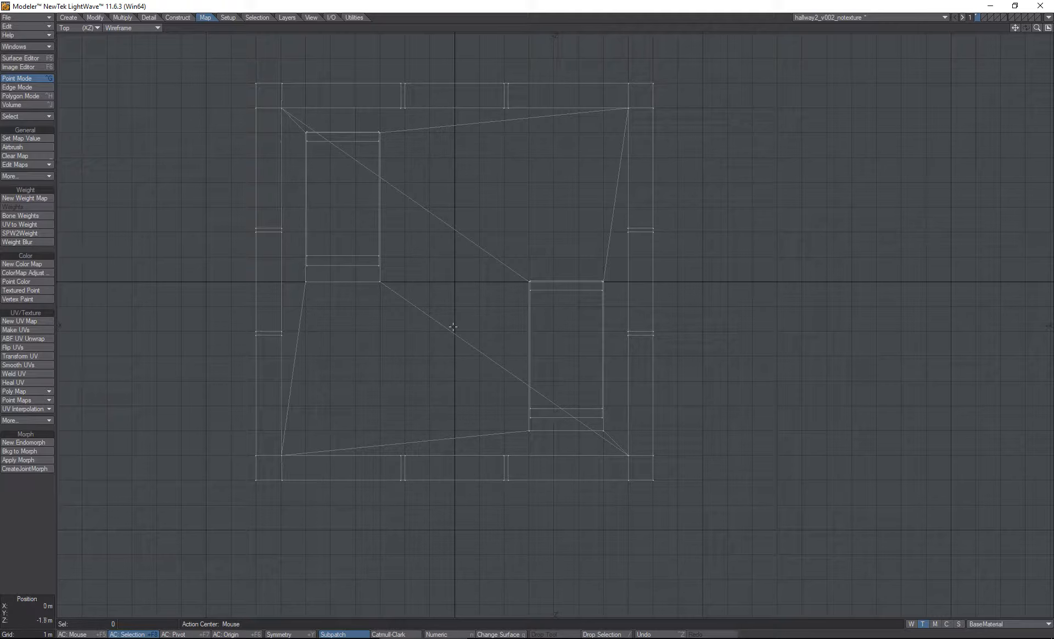
scroll(555, 273, down, 5)
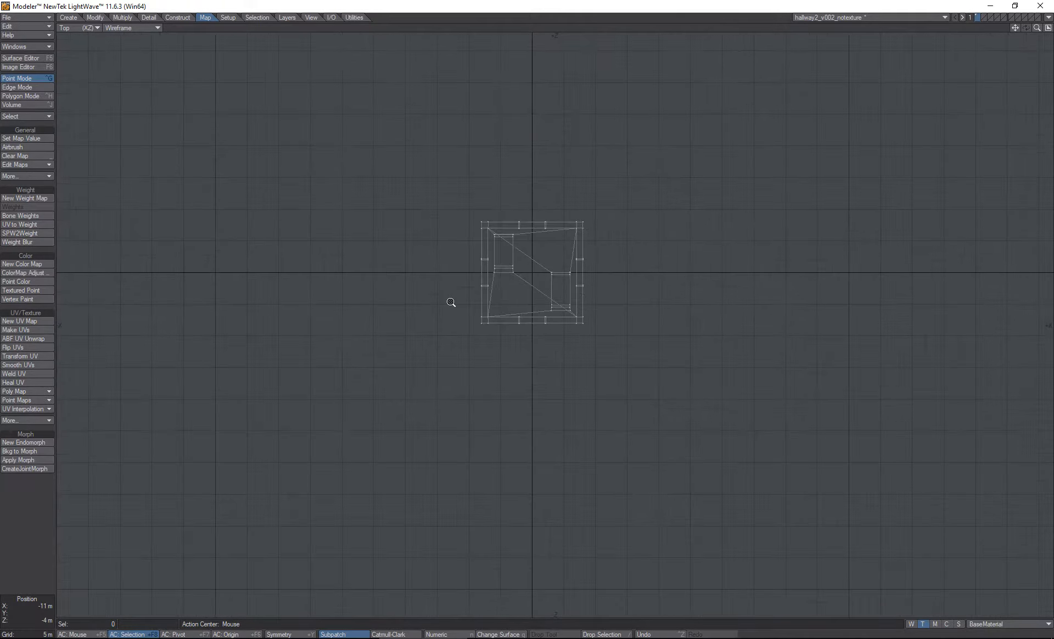
scroll(531, 286, up, 4)
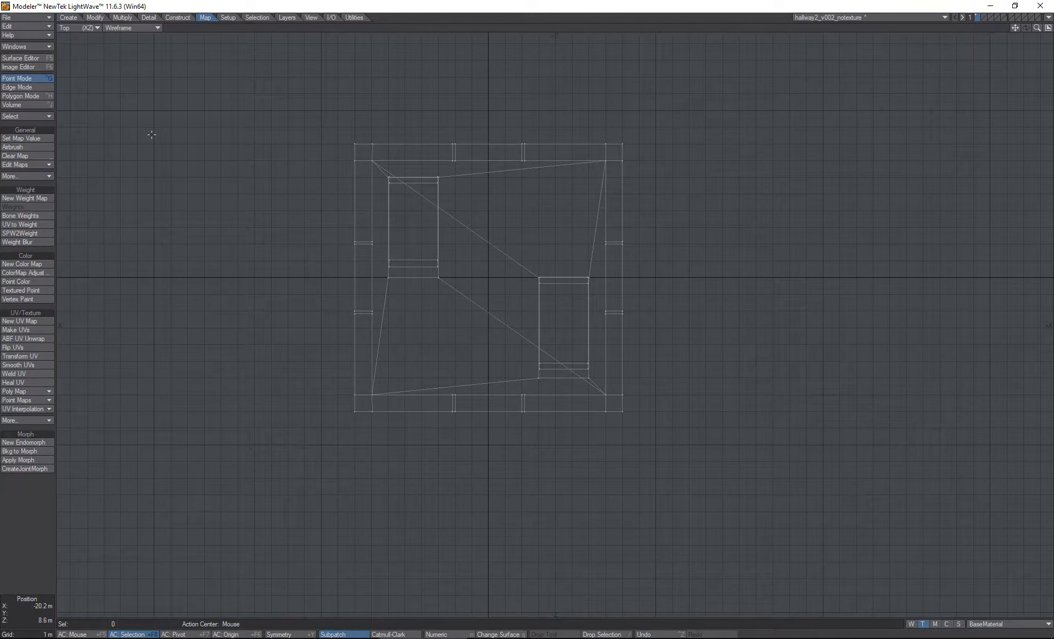
Step: Check the Scale Scene setting in the FBX export options and cancel the export
click(37, 17)
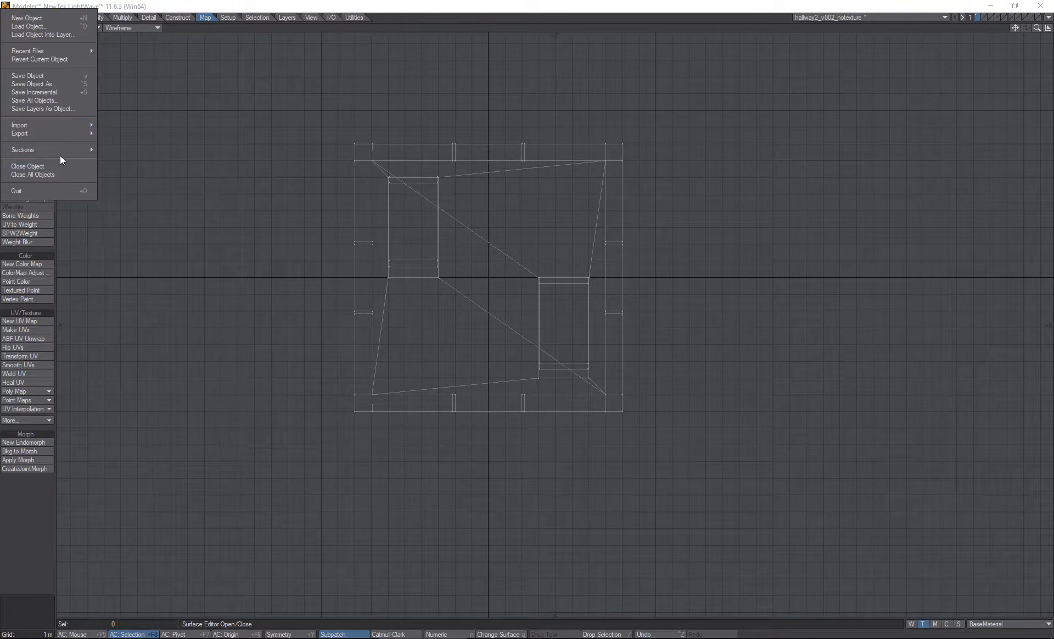
mouse_move(70, 135)
click(134, 150)
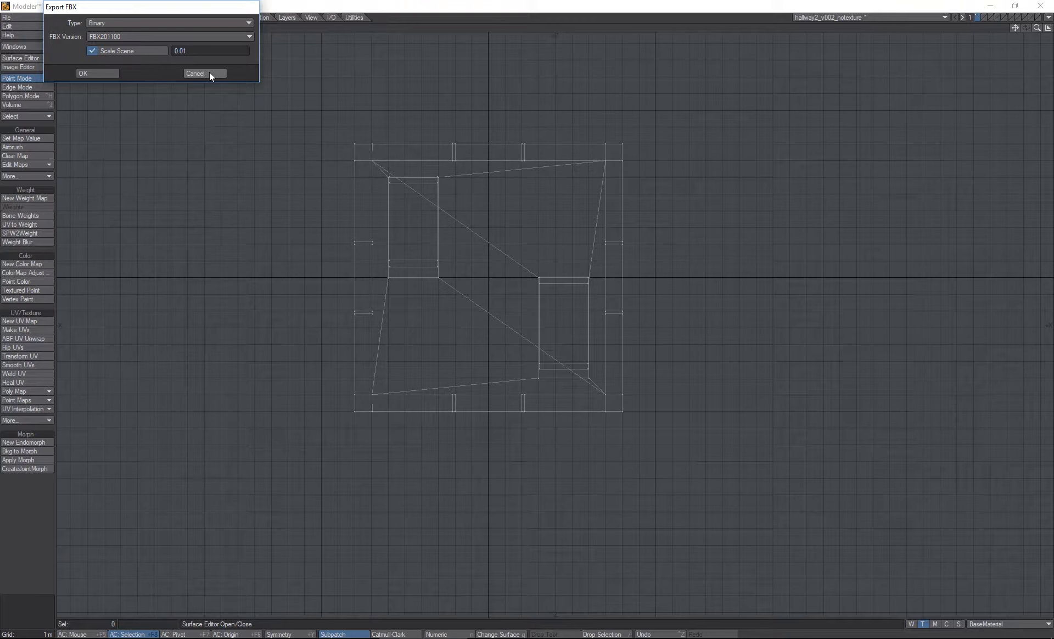
click(204, 73)
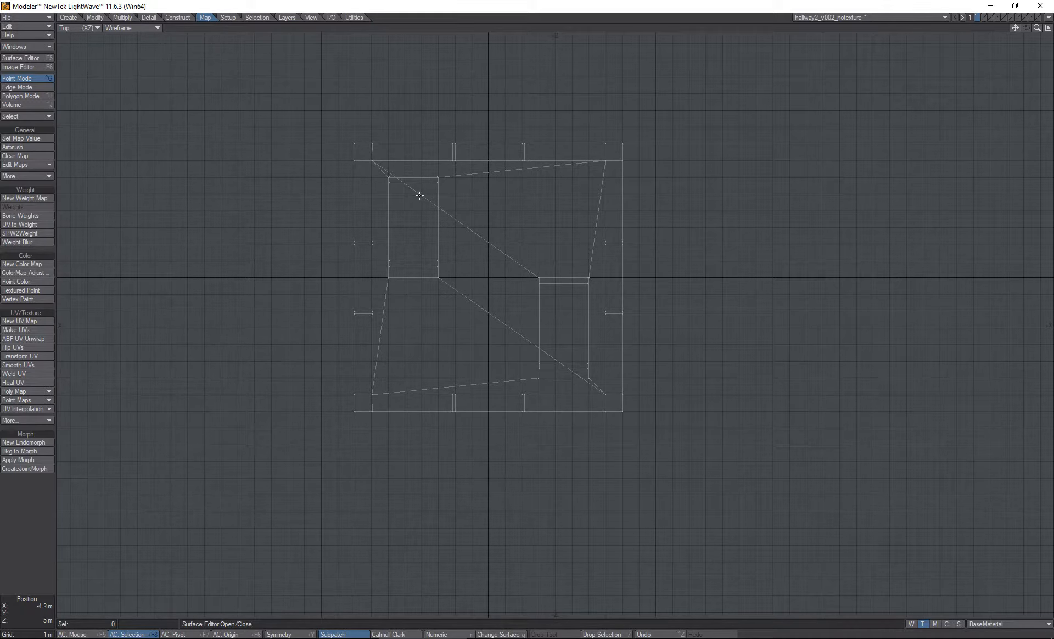
Step: Return from the full-size Top view to the four-view layout and inspect the hallway from another corner in perspective
mouse_move(515, 198)
ctrl+alt+mouse_down()
mouse_move(432, 223)
mouse_move(565, 184)
mouse_move(529, 198)
ctrl+alt+mouse_up()
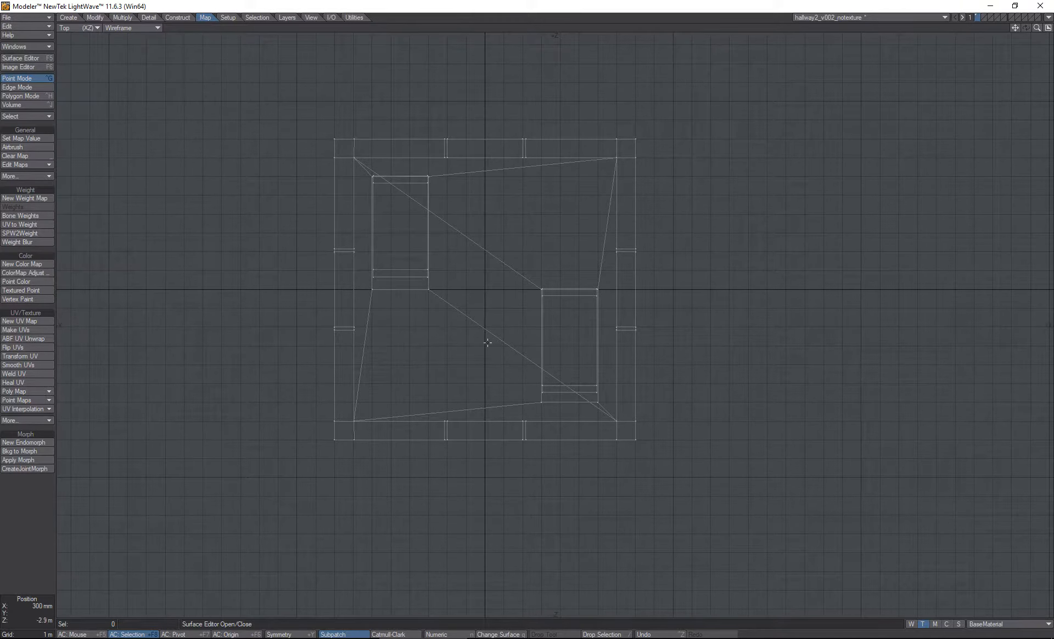
key(0)
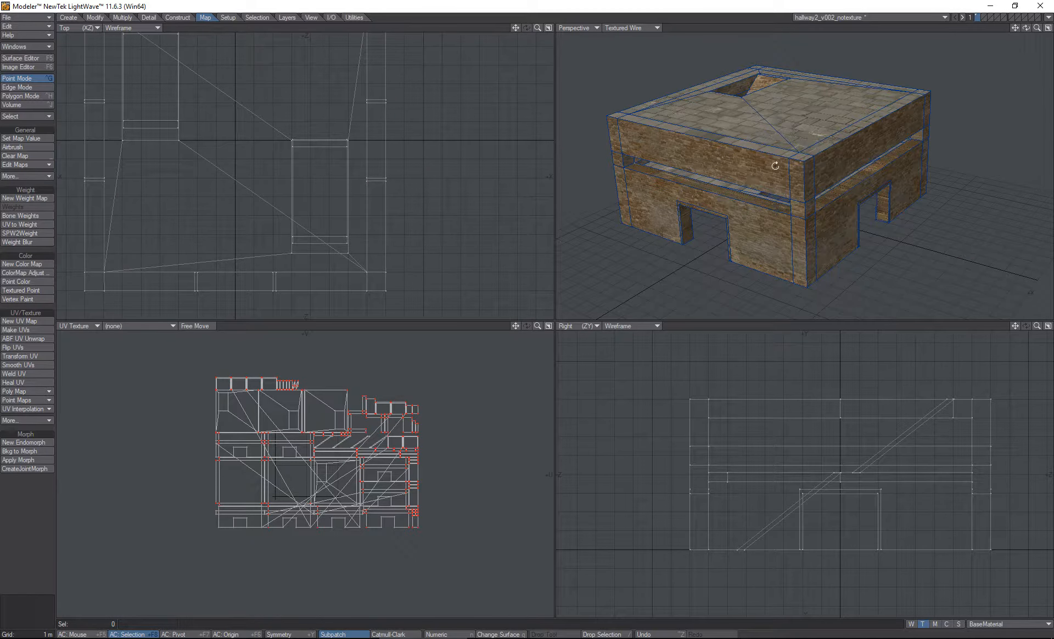
alt+drag(773, 165, 749, 148)
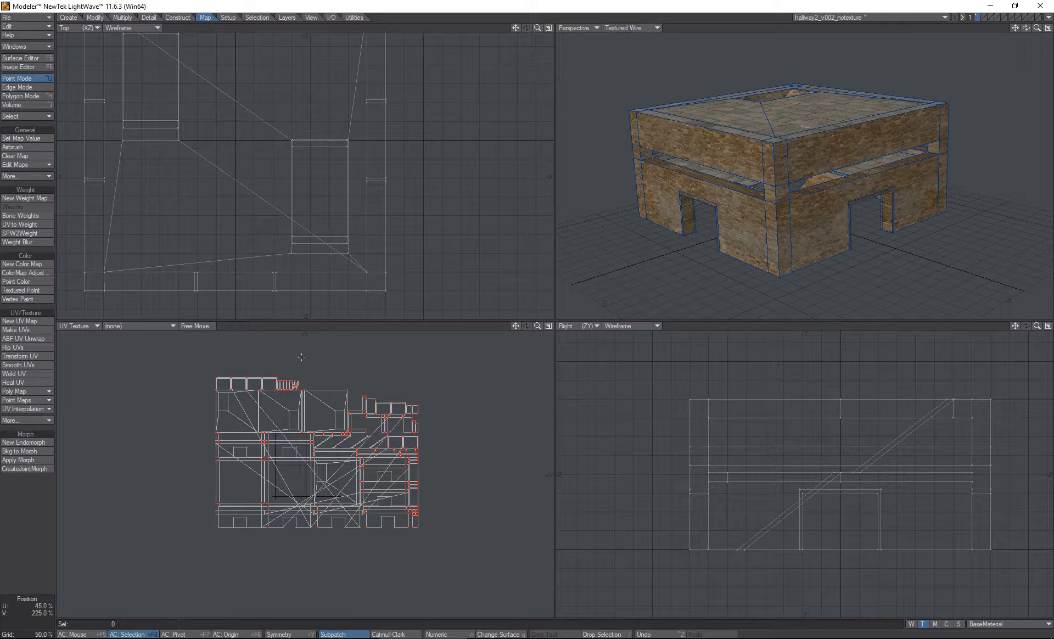
Step: Switch to the file manager and open the ManiaPlanet folder PersonalData\Work\Items\thunderbird
click(247, 638)
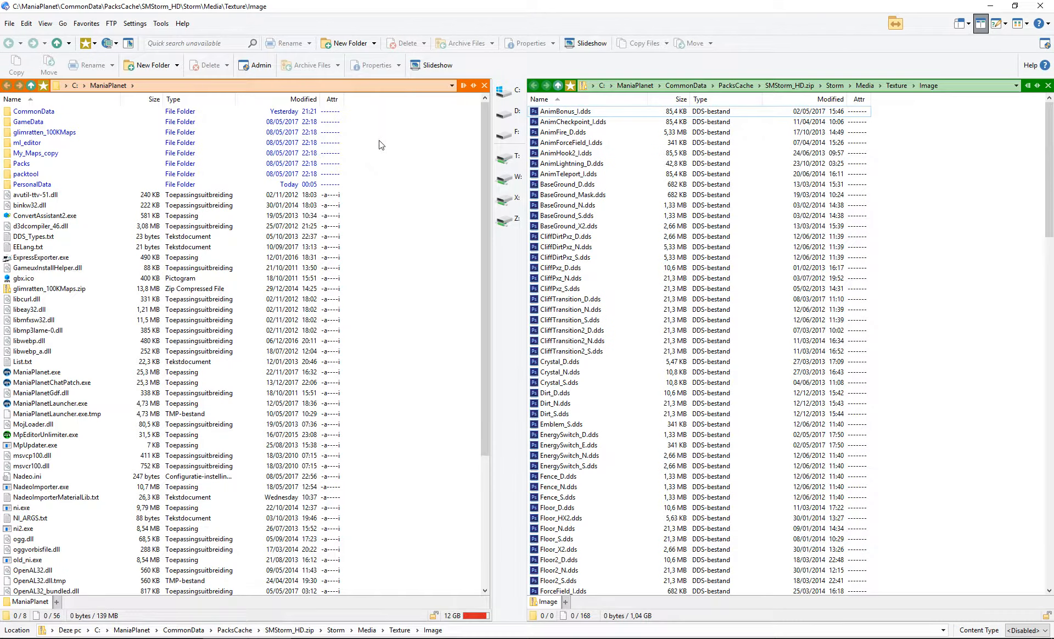
double_click(48, 185)
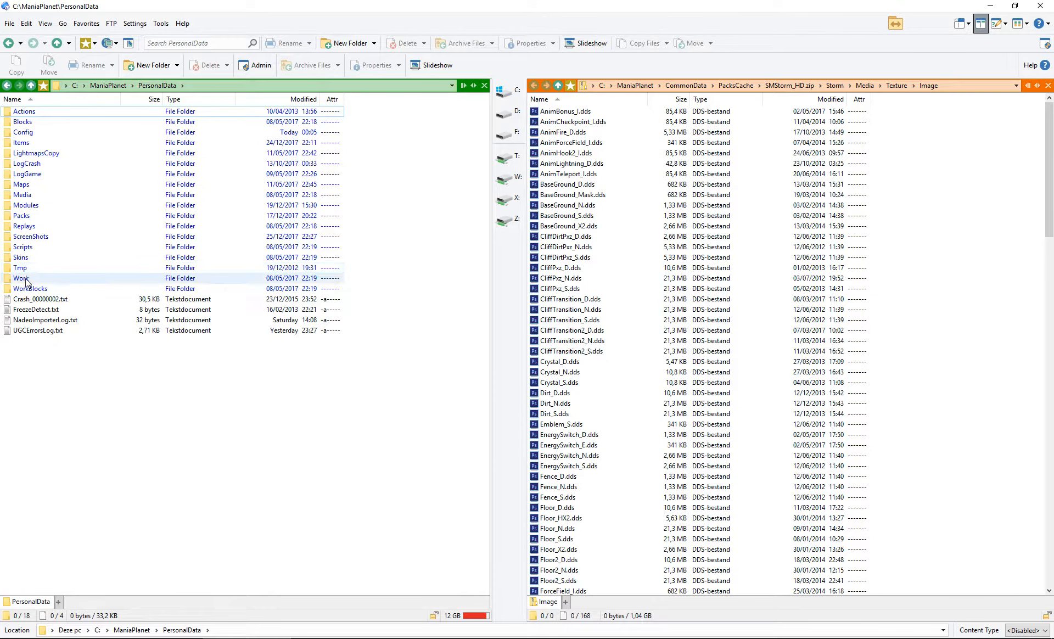
mouse_move(26, 282)
double_click(31, 276)
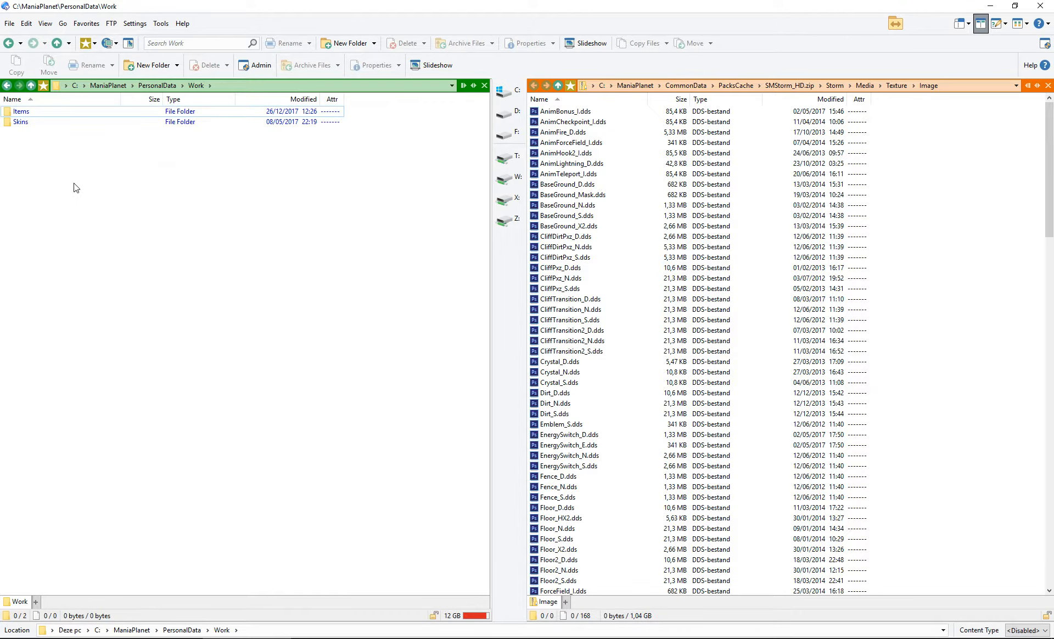
double_click(38, 111)
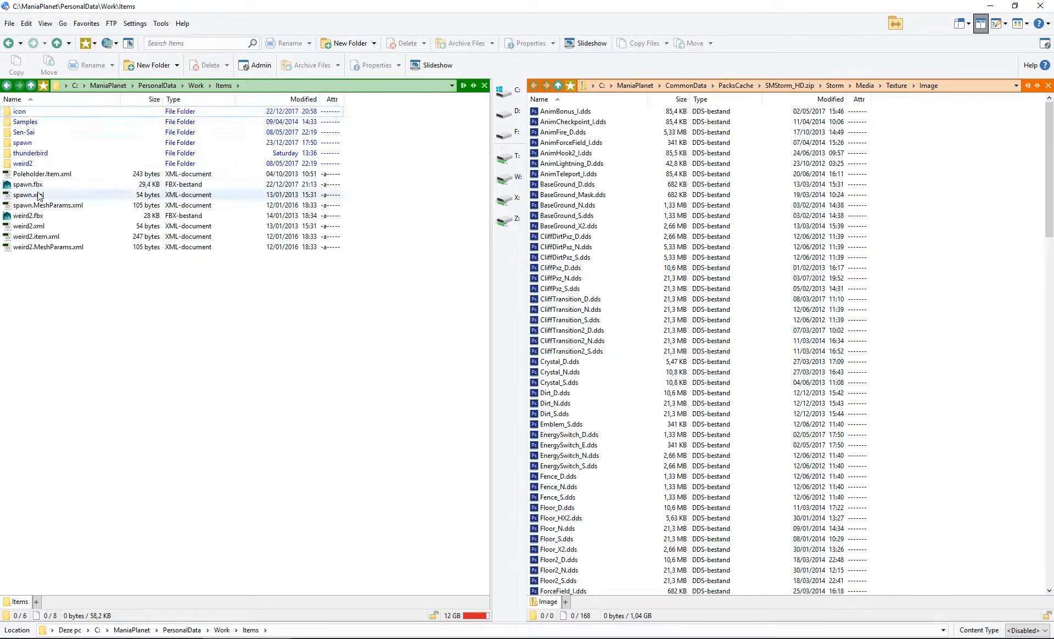
double_click(37, 156)
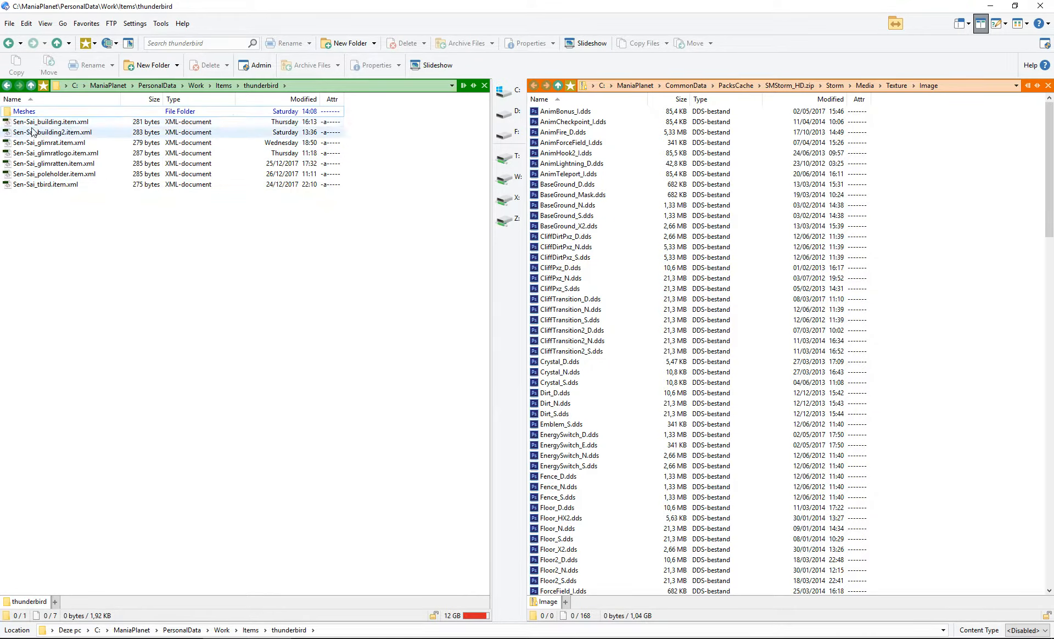
Step: Preview the contents of the building2 item XML file in the thunderbird folder
click(75, 133)
click(128, 43)
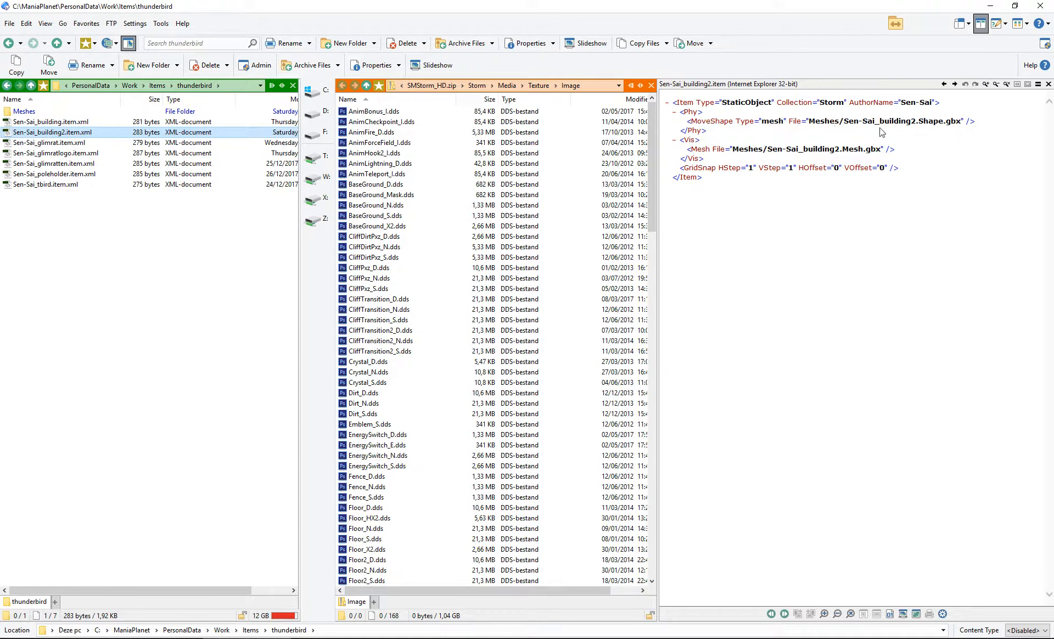
Step: Highlight the Meshes/ path in the shape reference of the building2 item XML and open the thunderbird folder's Meshes subfolder
drag(809, 121, 843, 125)
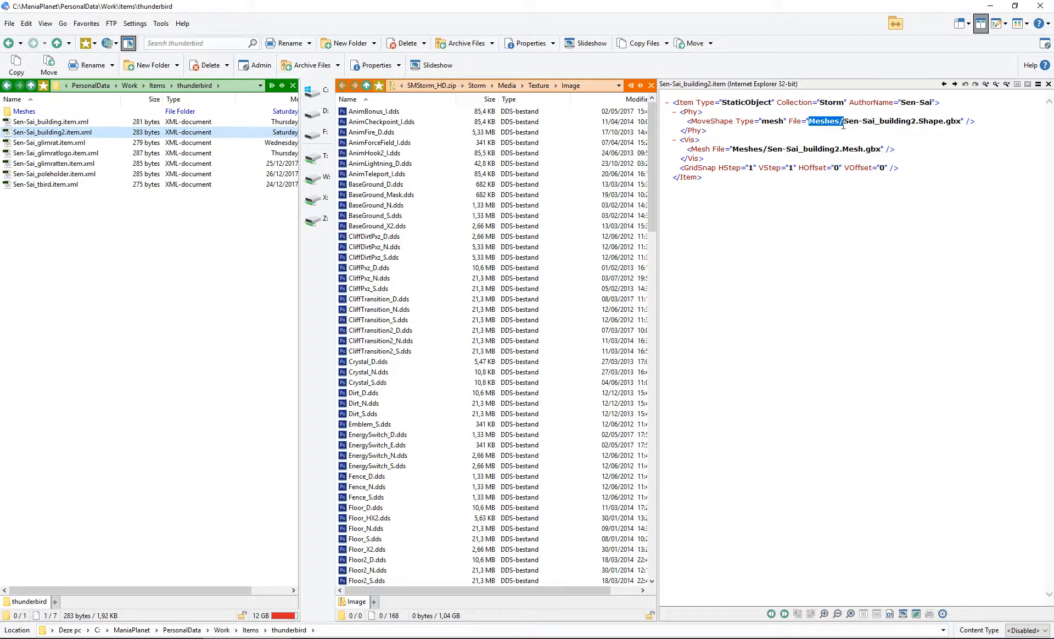
double_click(35, 114)
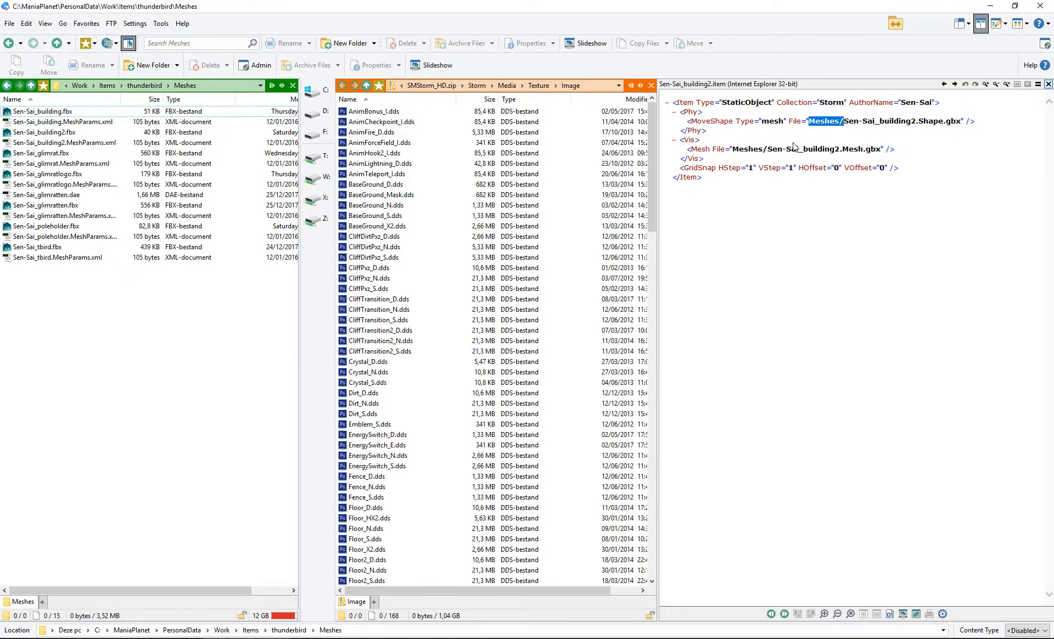
click(1048, 84)
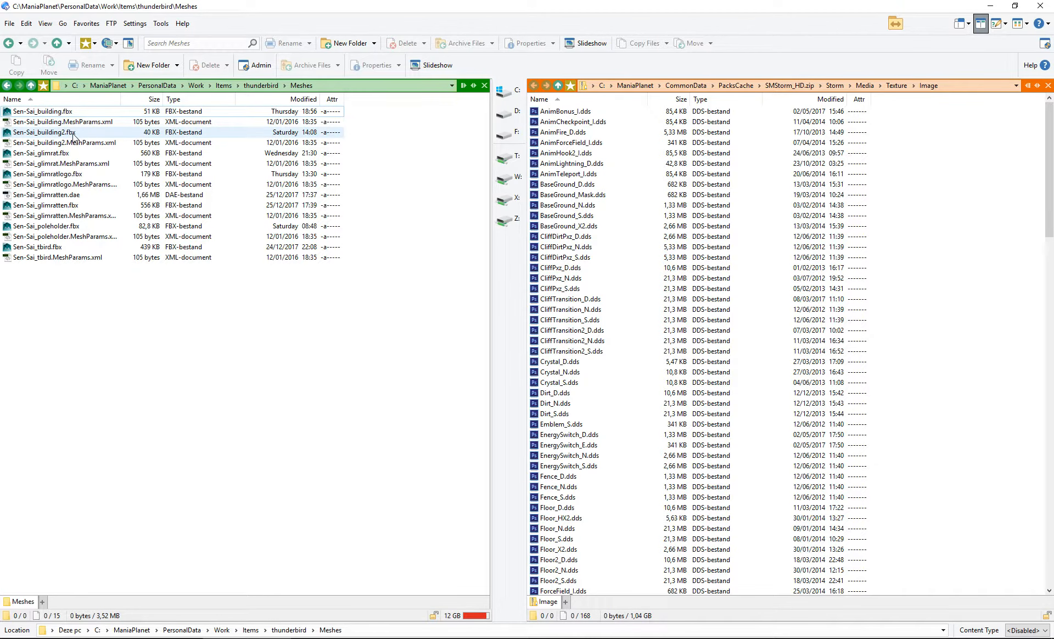
Step: Preview the contents of the building2 MeshParams XML file in the Meshes folder, then close the preview
click(87, 142)
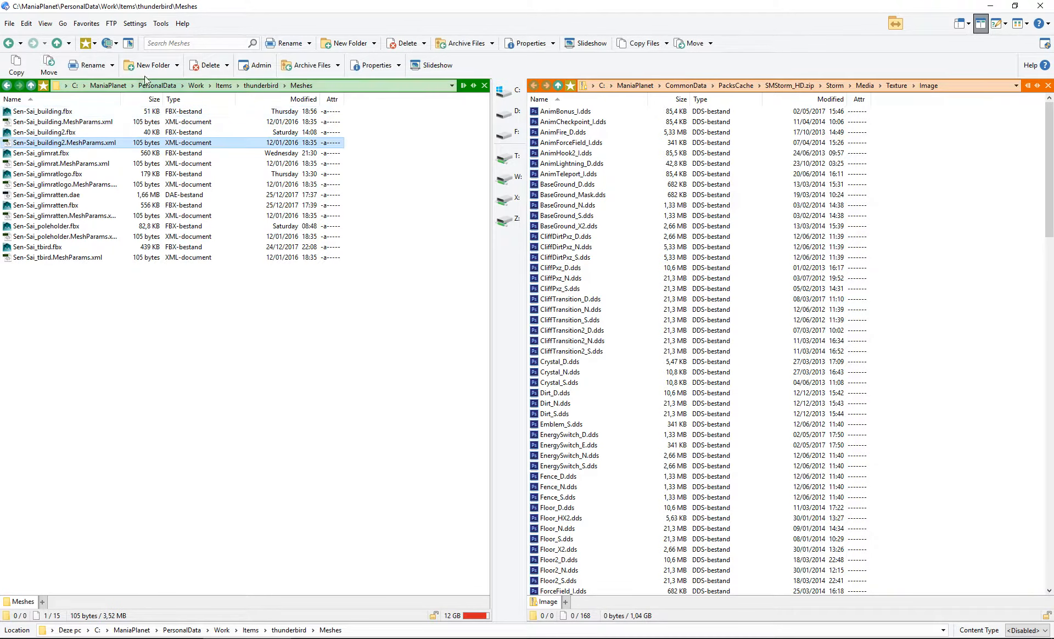
click(128, 44)
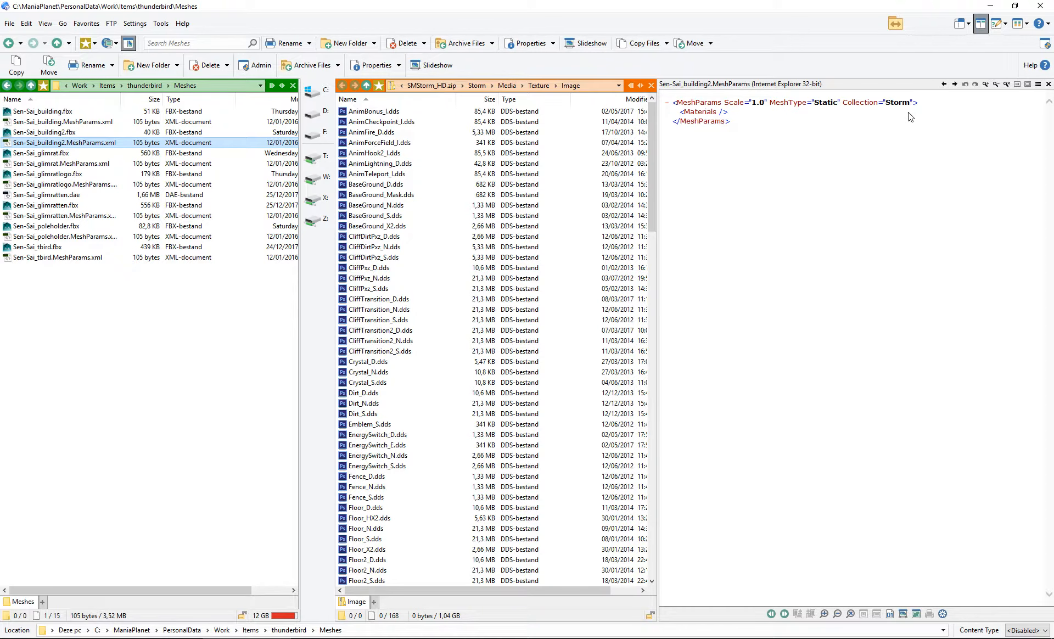
click(1048, 84)
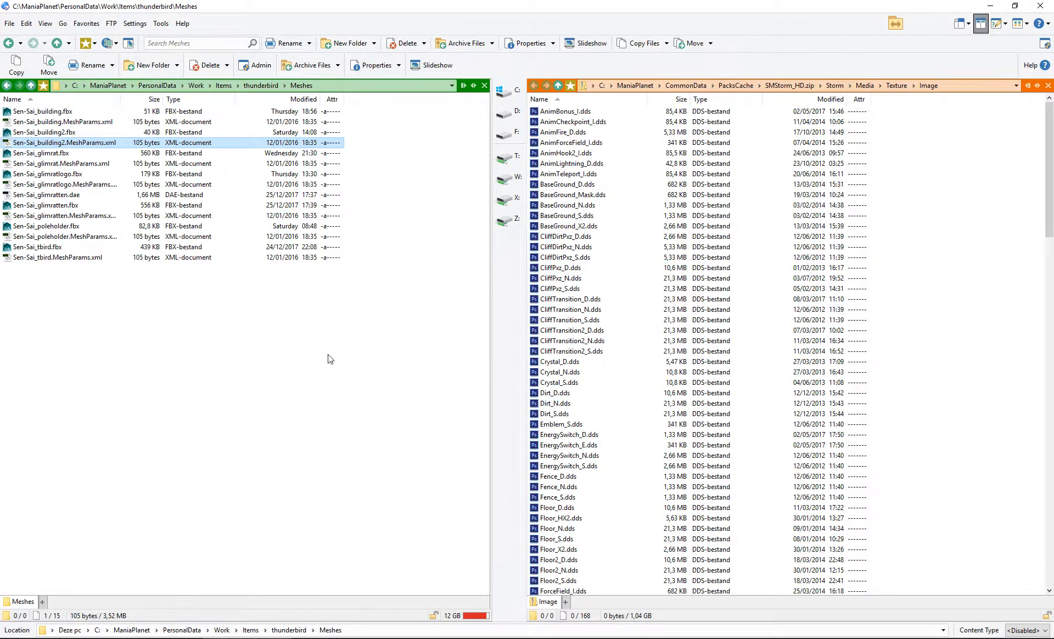
Step: Browse to the converted item files in ManiaPlanet\PersonalData\Items\thunderbird and open their Meshes subfolder
click(118, 86)
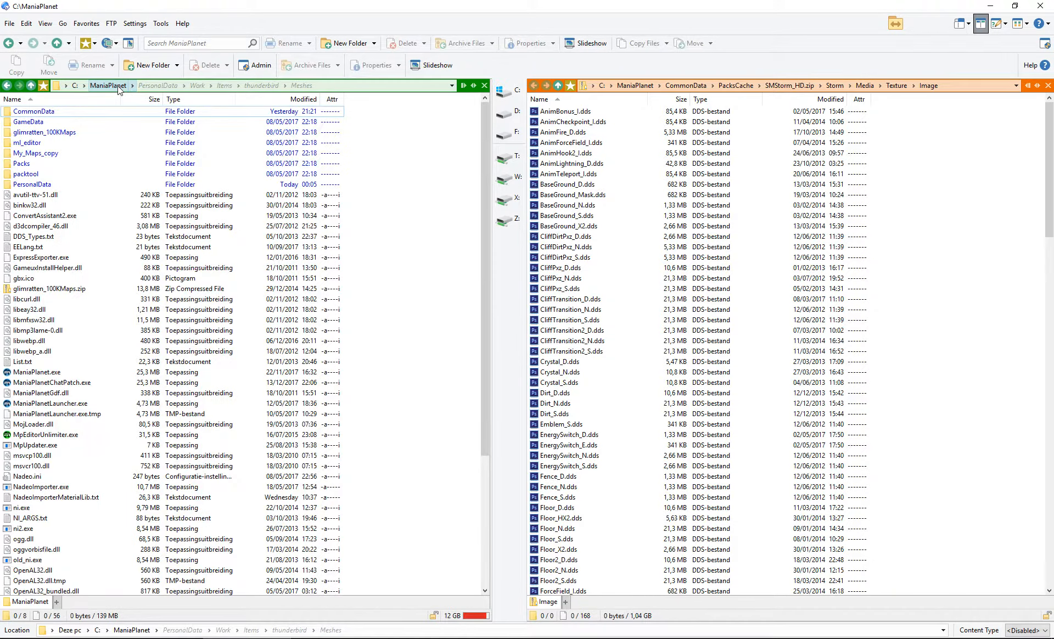
double_click(33, 184)
double_click(30, 142)
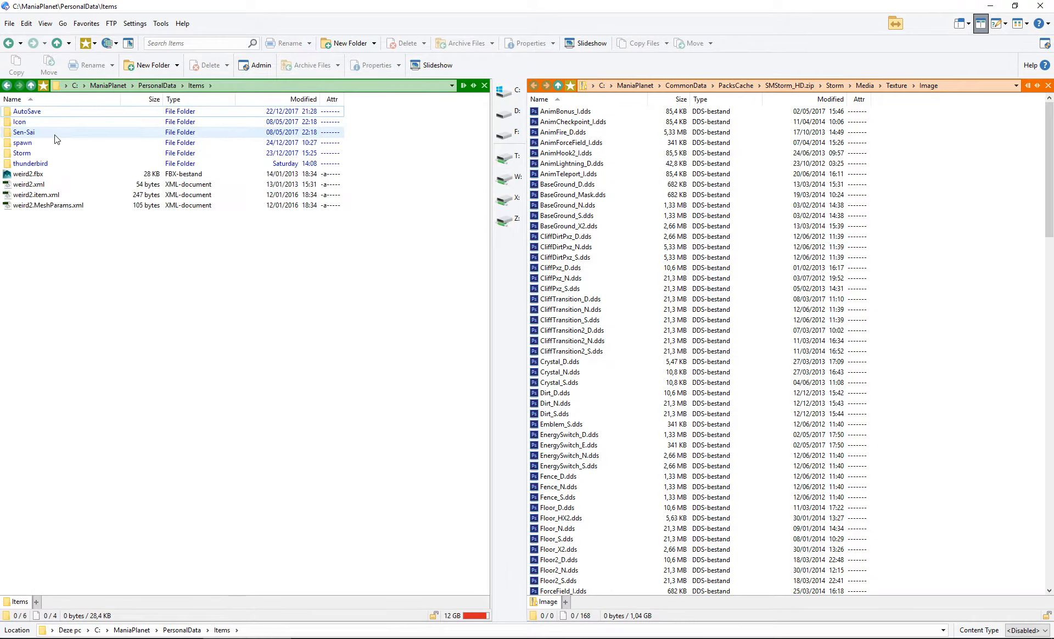
click(51, 164)
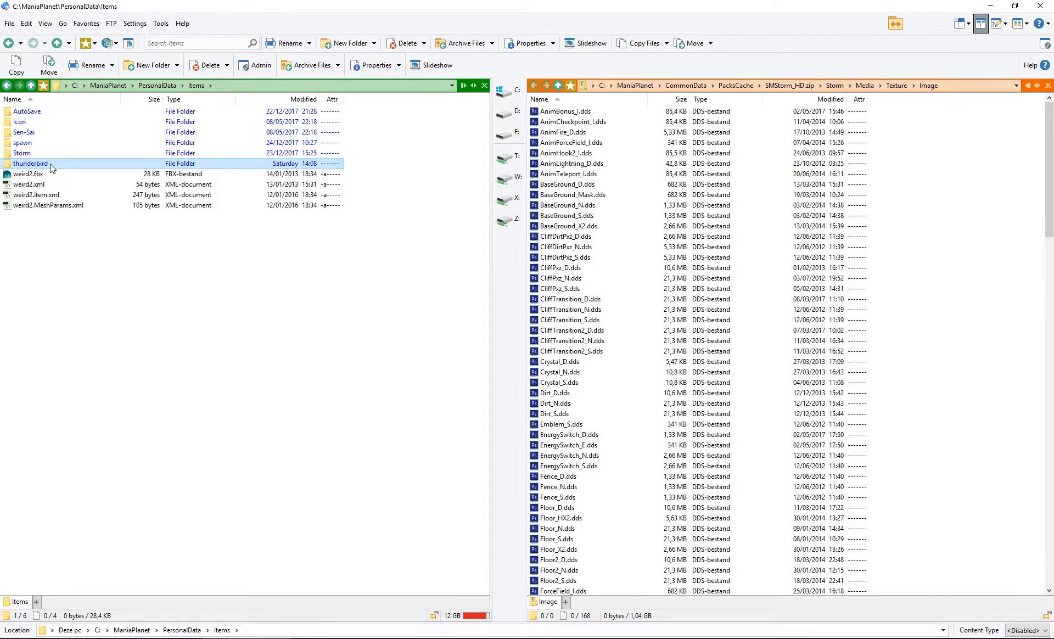
double_click(51, 164)
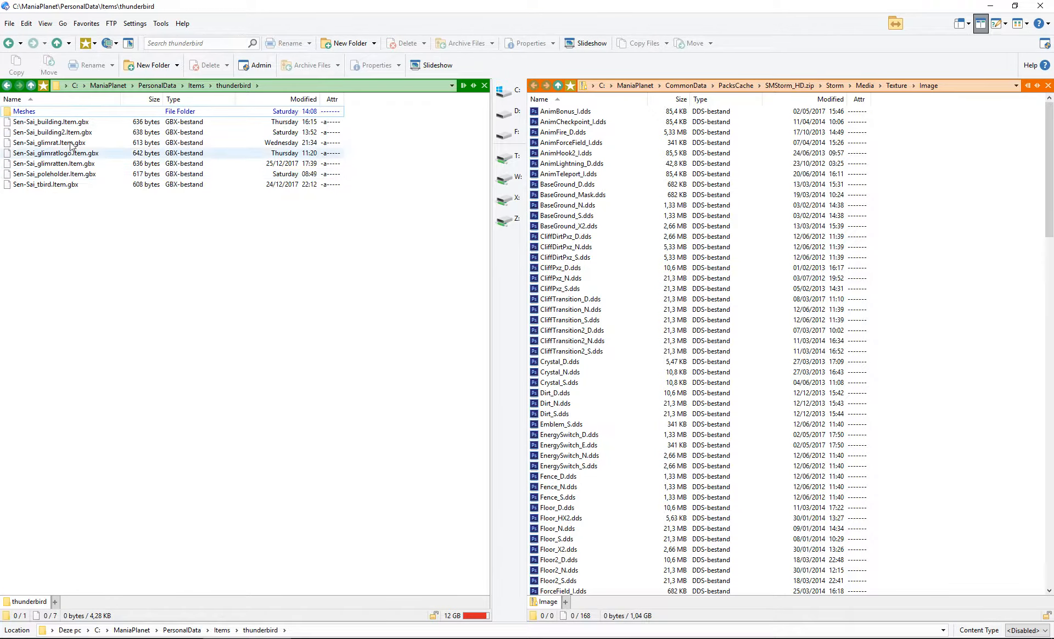
double_click(24, 111)
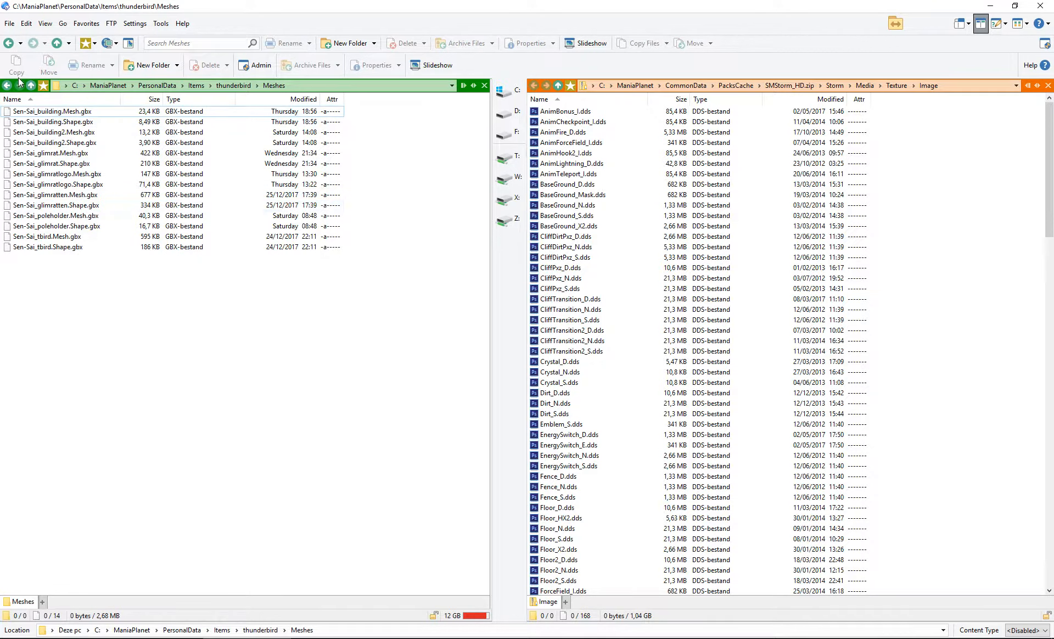
Step: Return to the source item folder PersonalData\Work\Items\thunderbird
click(8, 44)
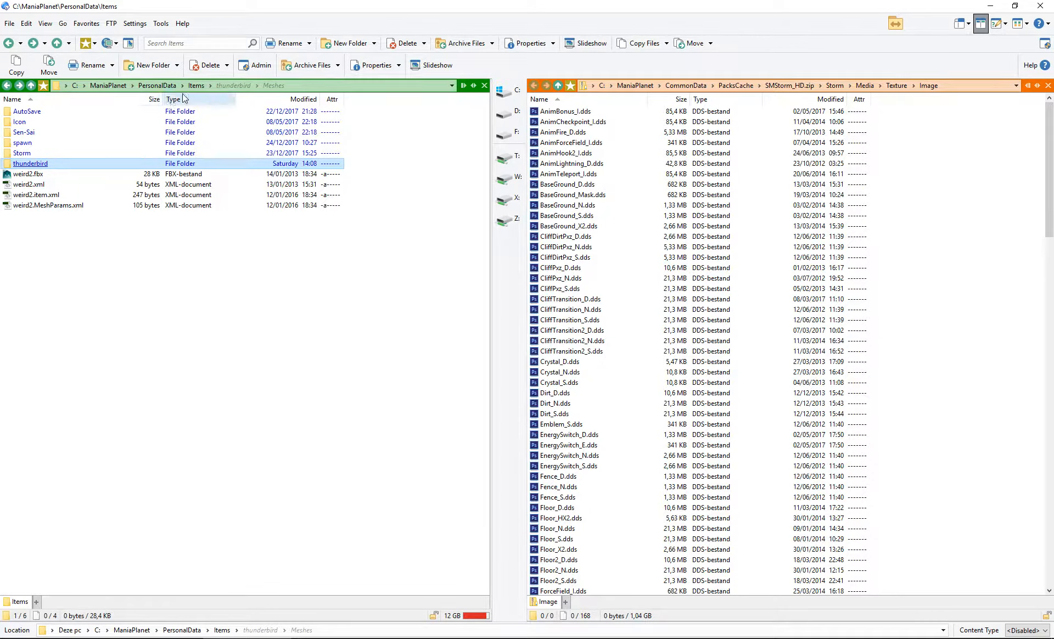
click(155, 86)
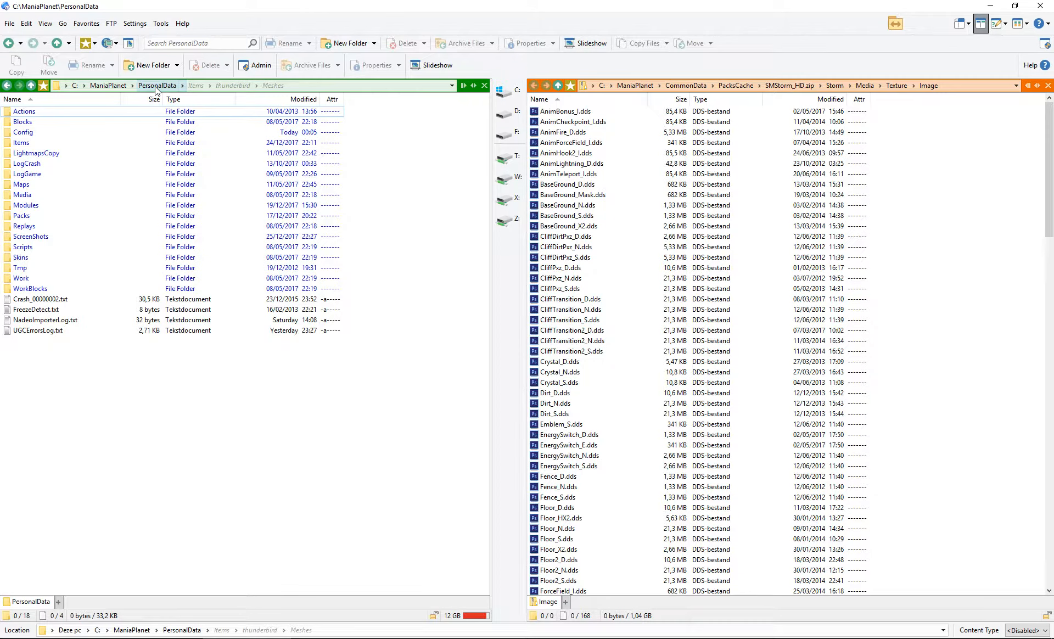
double_click(30, 278)
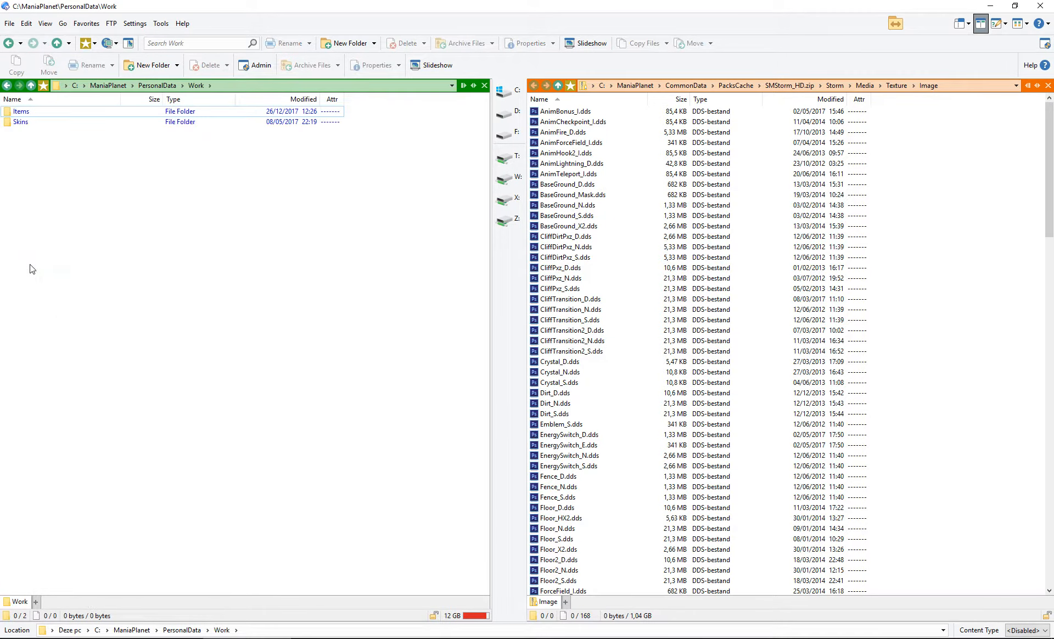
double_click(36, 113)
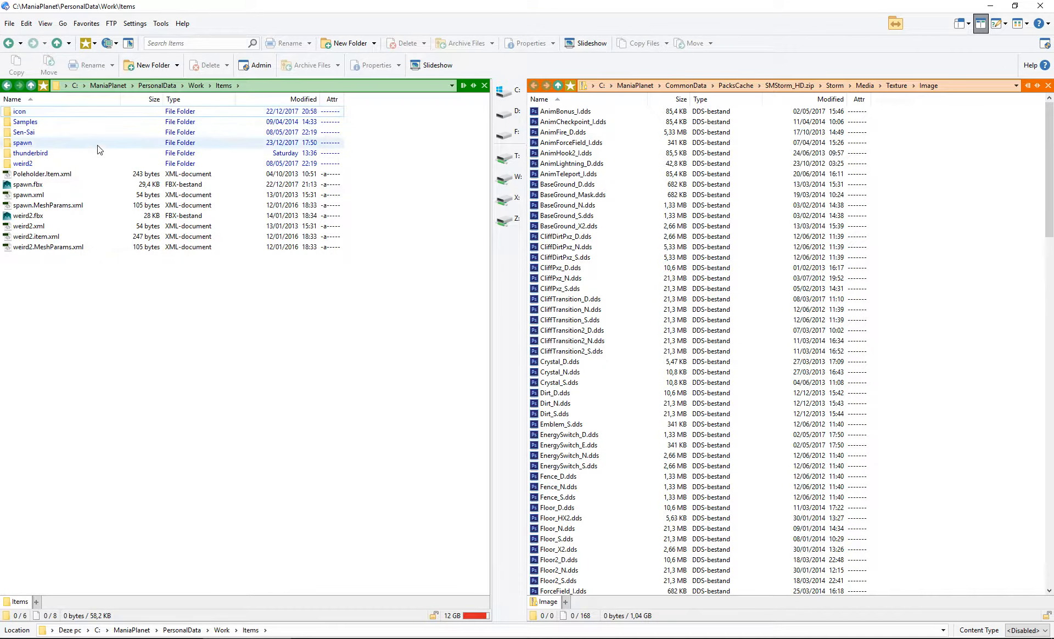
double_click(39, 156)
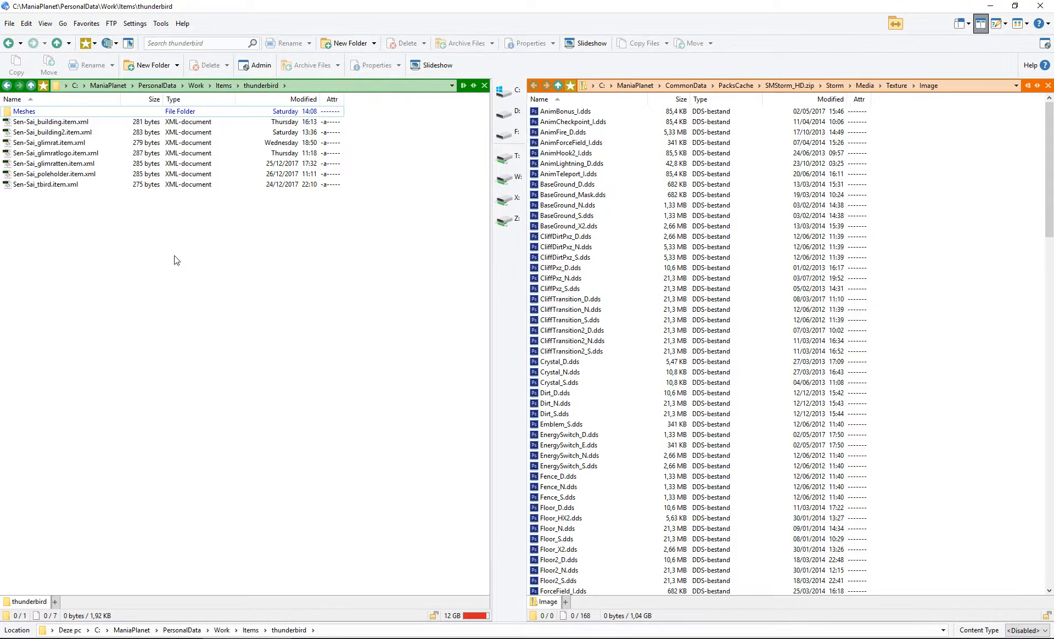
Step: Close the file manager and minimize LightWave Modeler to show the desktop
click(1040, 6)
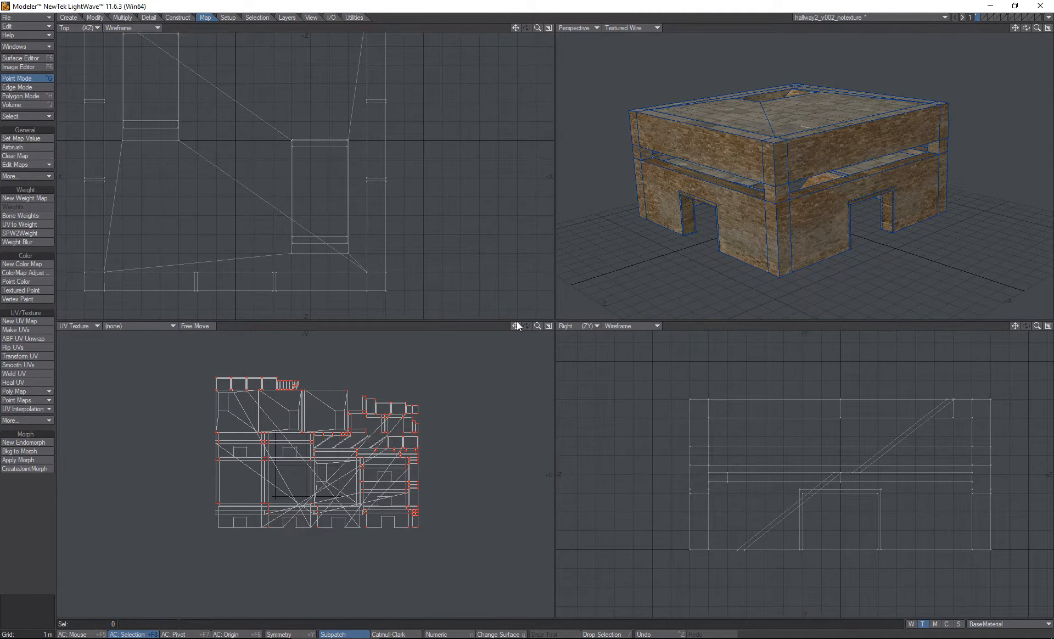
click(989, 5)
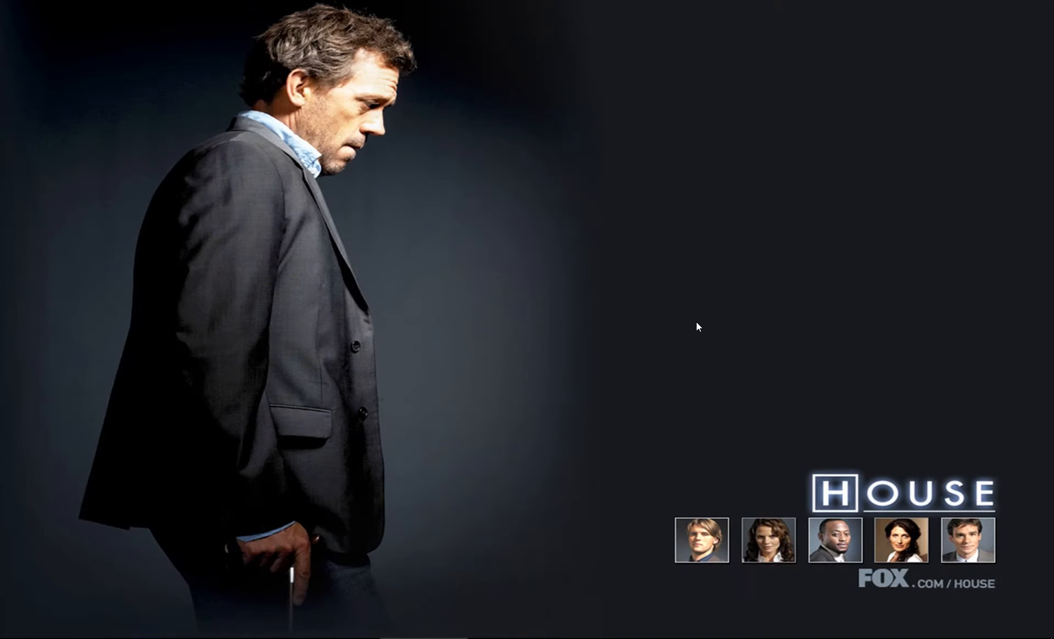